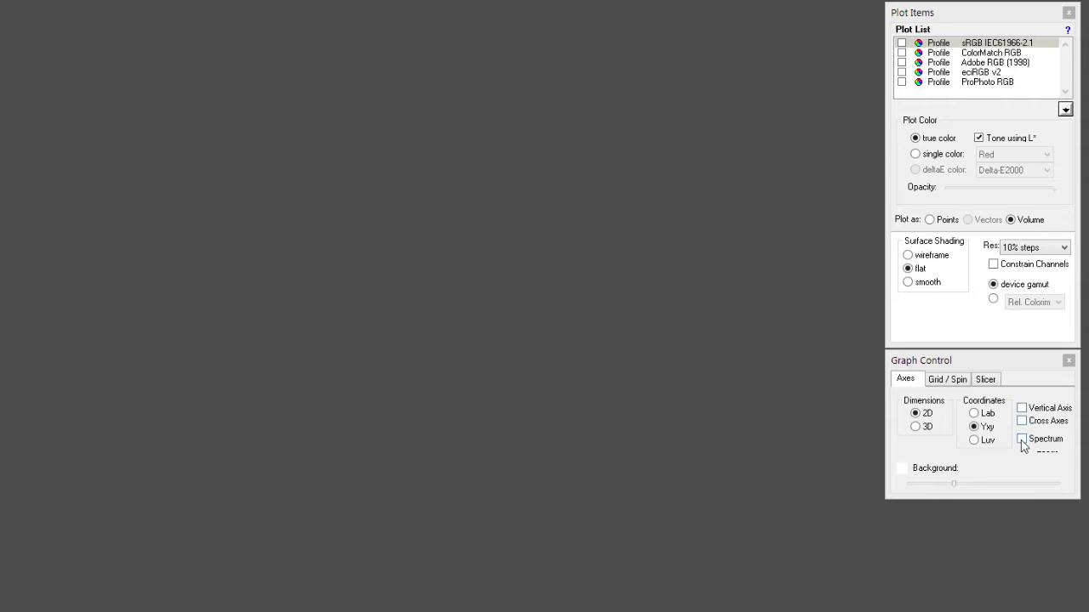
- Show the spectrum and plot the sRGB and ColorMatch RGB profiles over it, toggling ColorMatch RGB to compare the two gamuts
{"action": "left_click", "coordinate": [1021, 439]}
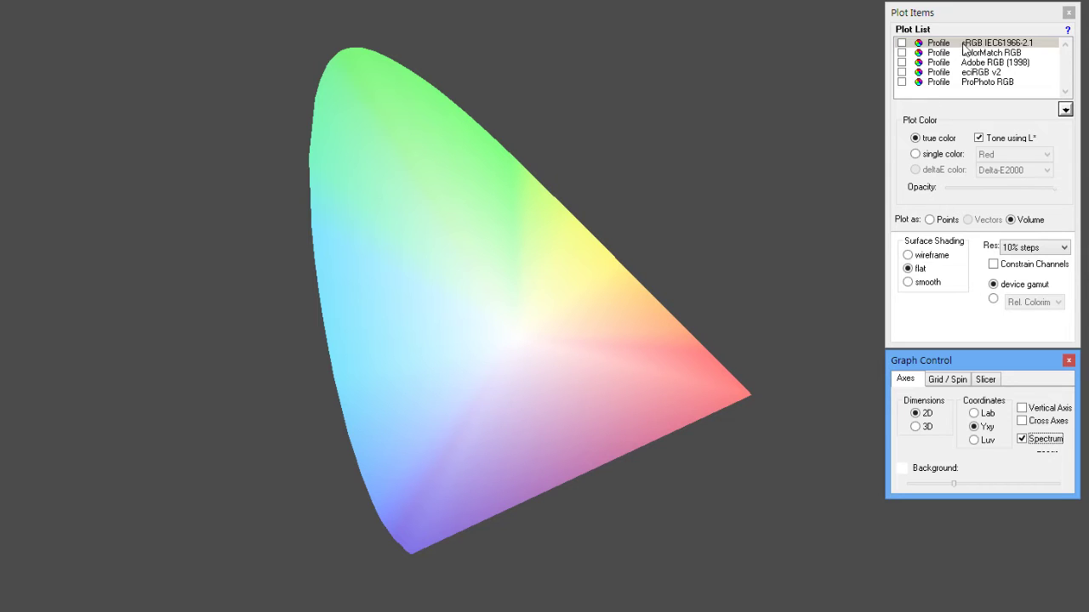
{"action": "left_click", "coordinate": [901, 43]}
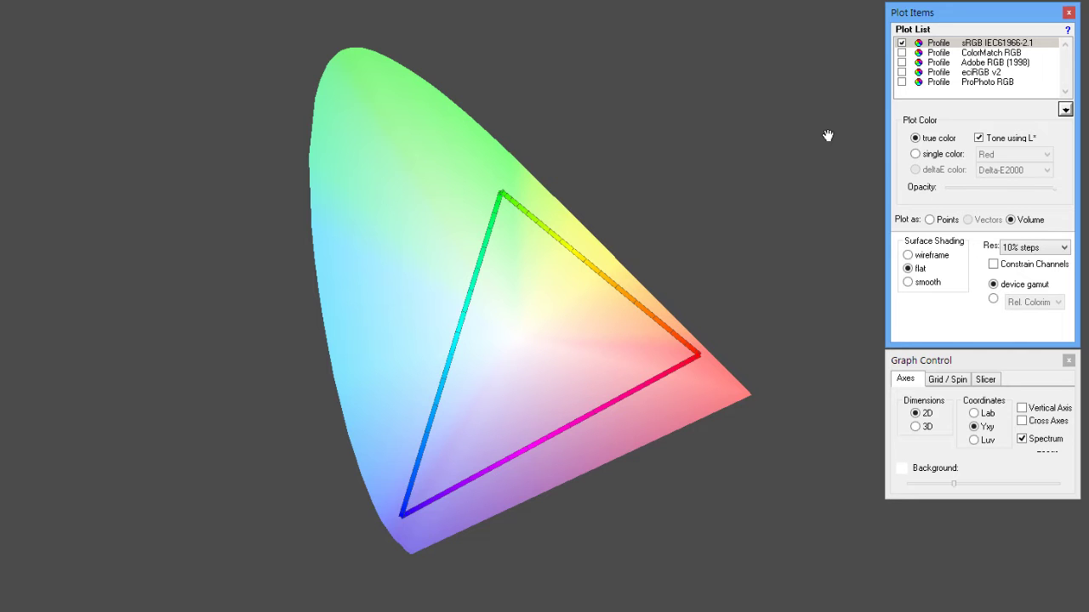
{"action": "left_click", "coordinate": [903, 53]}
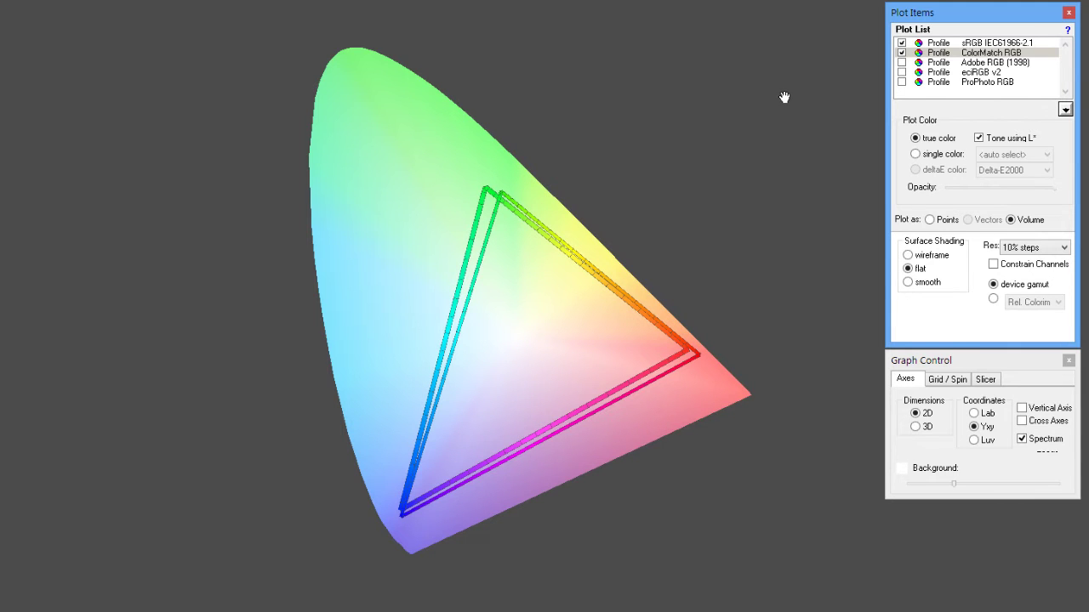
{"action": "left_click", "coordinate": [901, 55]}
{"action": "double_click", "coordinate": [902, 53]}
{"action": "left_click", "coordinate": [901, 54]}
- View the sRGB and ColorMatch RGB gamuts in 3D from several sides with the spectrum hidden
{"action": "left_click", "coordinate": [914, 428]}
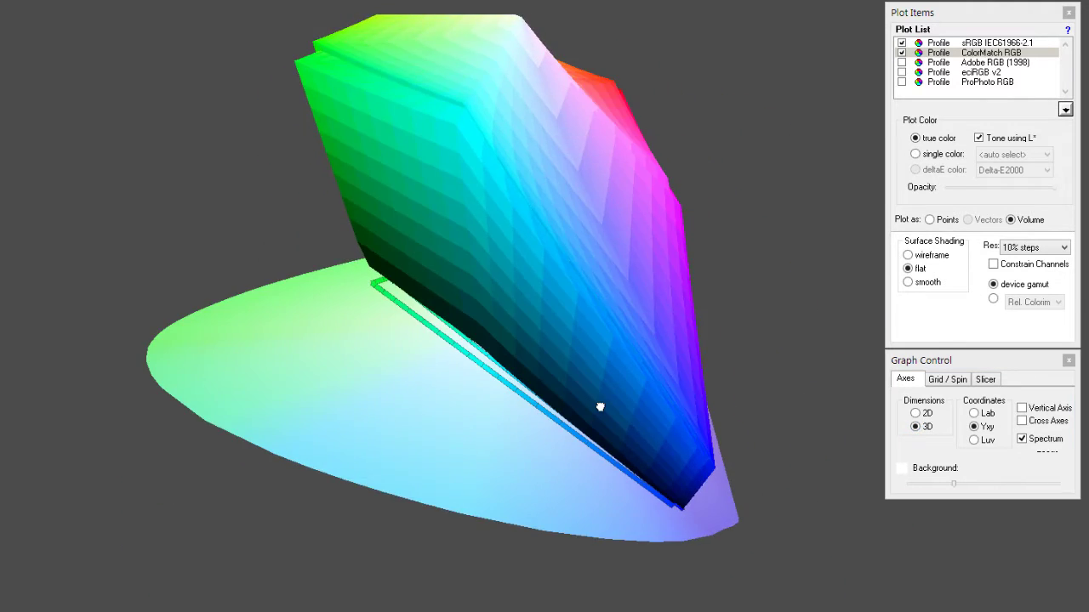
{"action": "left_click_drag", "start_coordinate": [600, 406], "coordinate": [471, 355]}
{"action": "left_click_drag", "start_coordinate": [442, 97], "coordinate": [507, 160]}
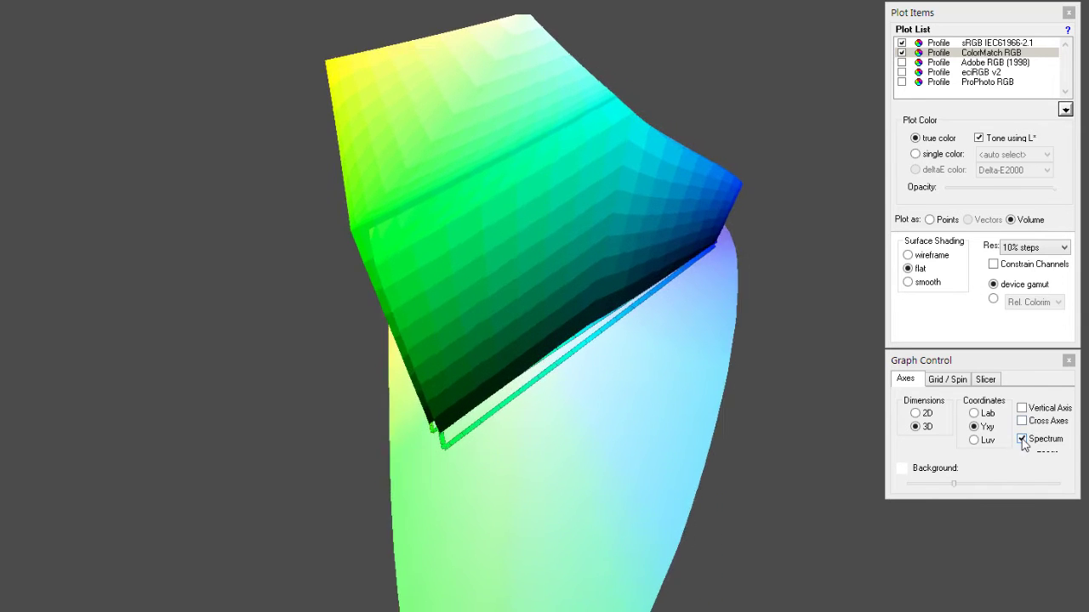
{"action": "left_click", "coordinate": [1023, 440]}
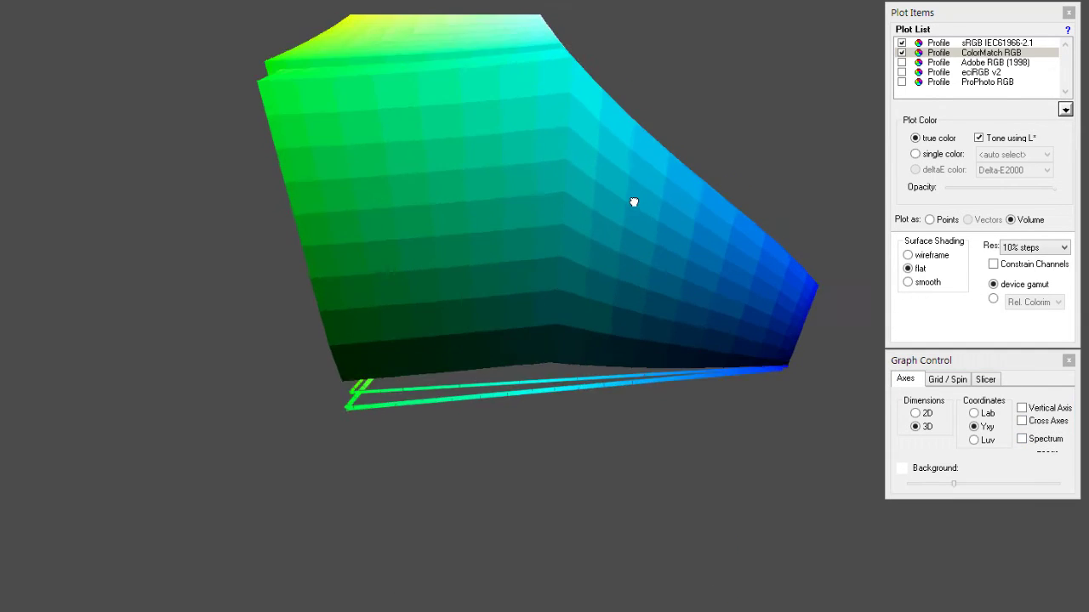
{"action": "left_click_drag", "start_coordinate": [615, 200], "coordinate": [661, 282]}
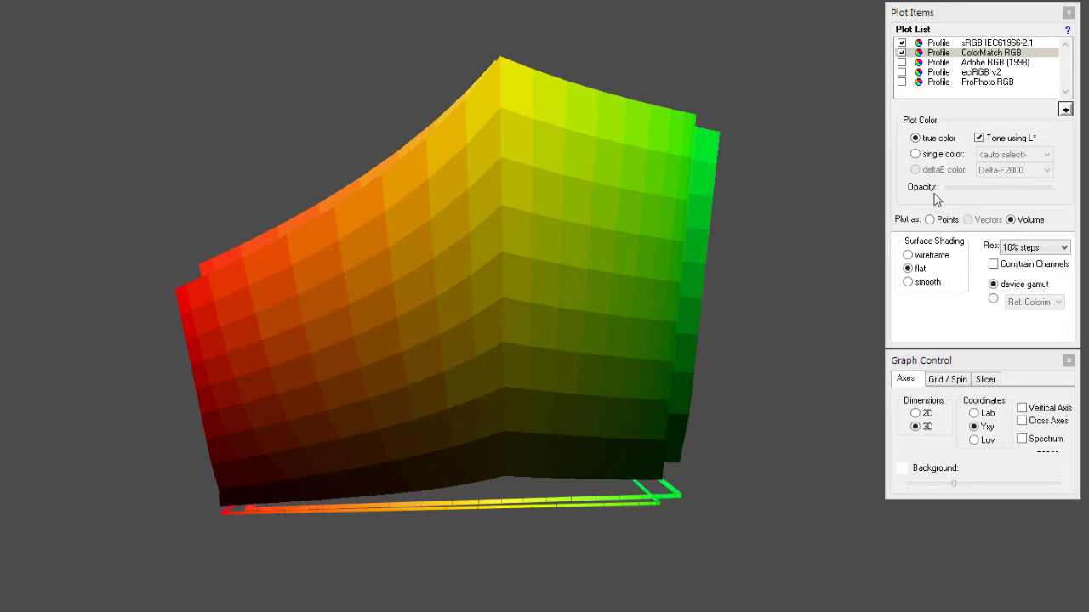
- Plot the sRGB profile in single color Red and compare it with ColorMatch RGB in 2D and from several 3D angles
{"action": "left_click", "coordinate": [987, 43]}
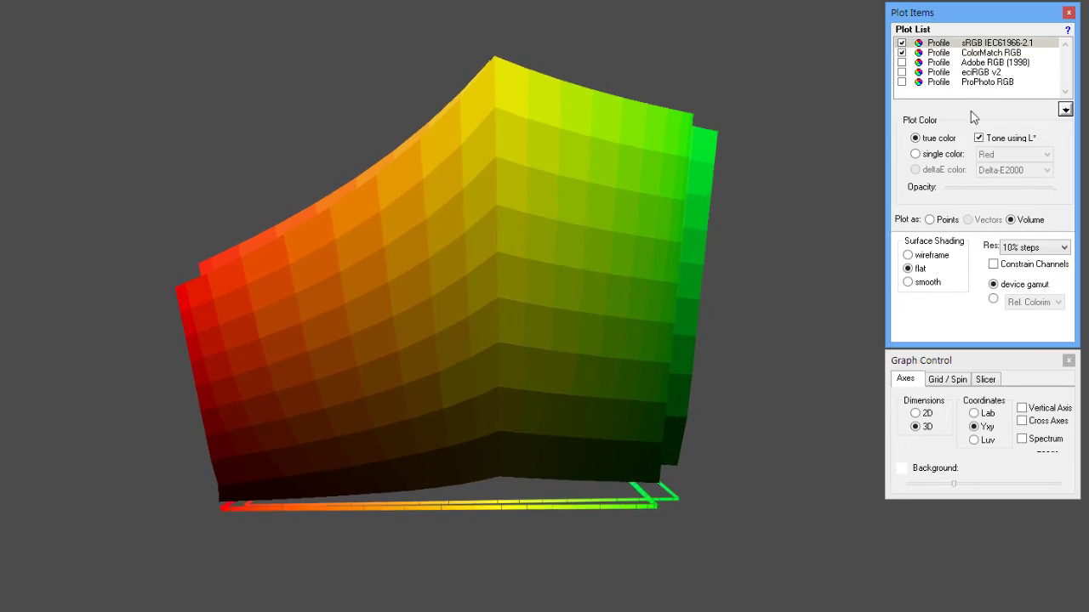
{"action": "left_click", "coordinate": [939, 156]}
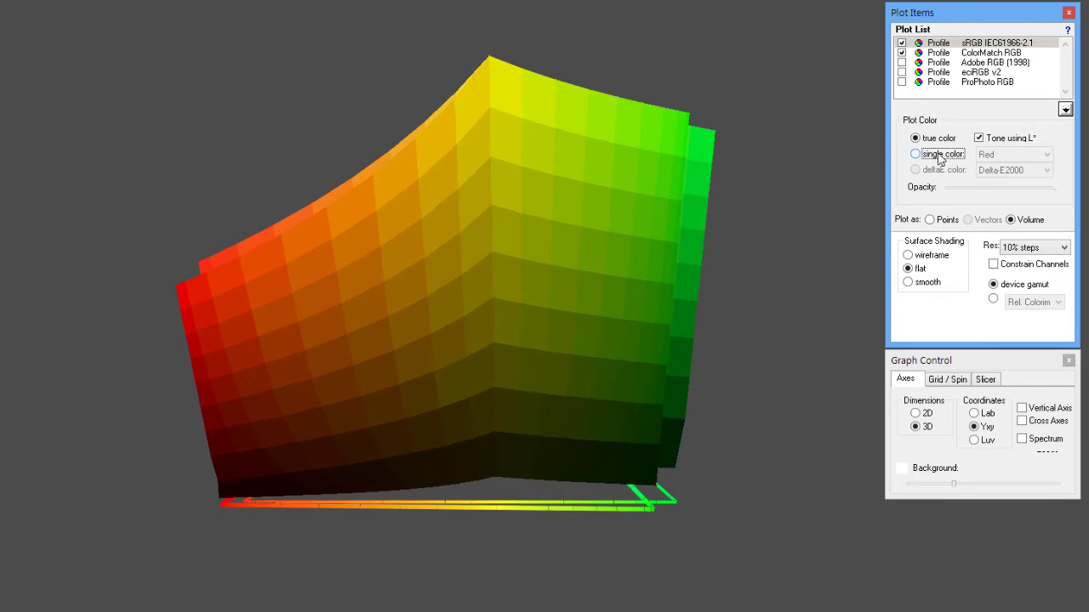
{"action": "left_click_drag", "start_coordinate": [598, 170], "coordinate": [559, 221]}
{"action": "left_click", "coordinate": [925, 413]}
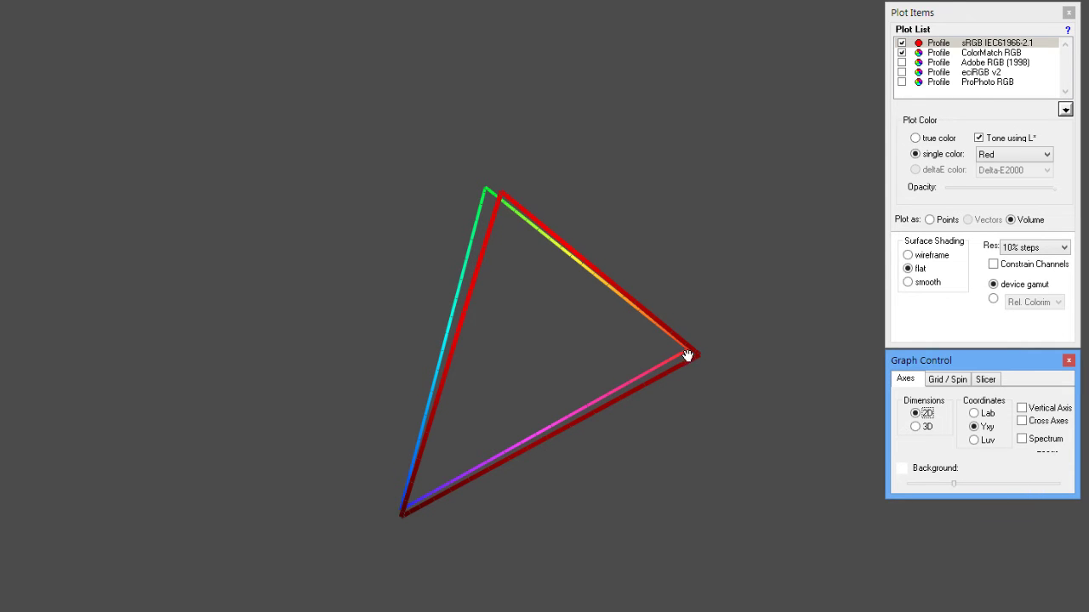
{"action": "left_click", "coordinate": [916, 426]}
{"action": "left_click_drag", "start_coordinate": [663, 365], "coordinate": [539, 358]}
{"action": "left_click_drag", "start_coordinate": [503, 294], "coordinate": [452, 311]}
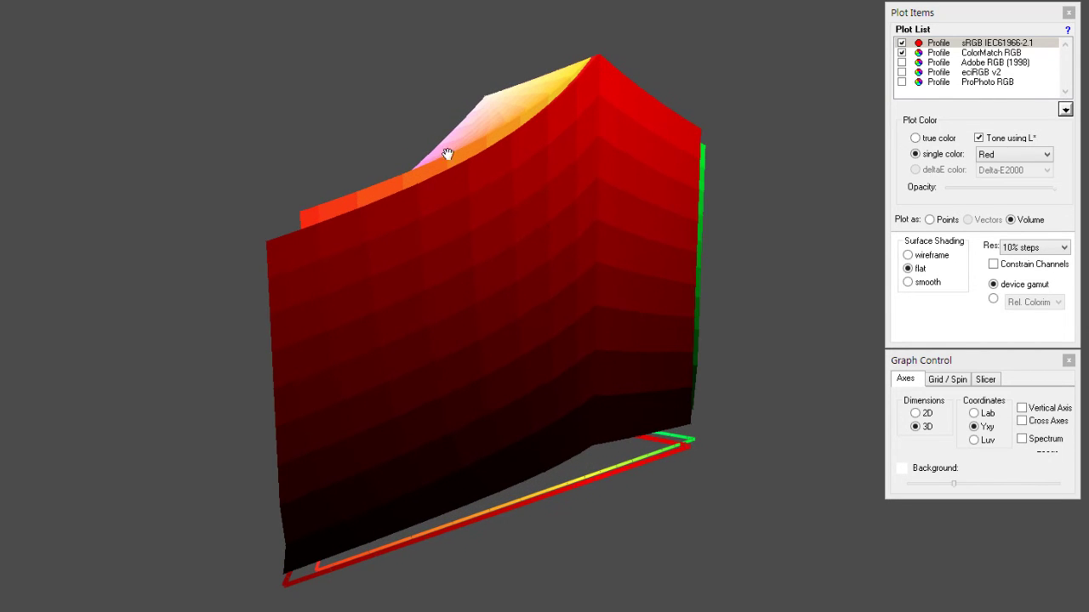
{"action": "left_click_drag", "start_coordinate": [644, 257], "coordinate": [438, 322]}
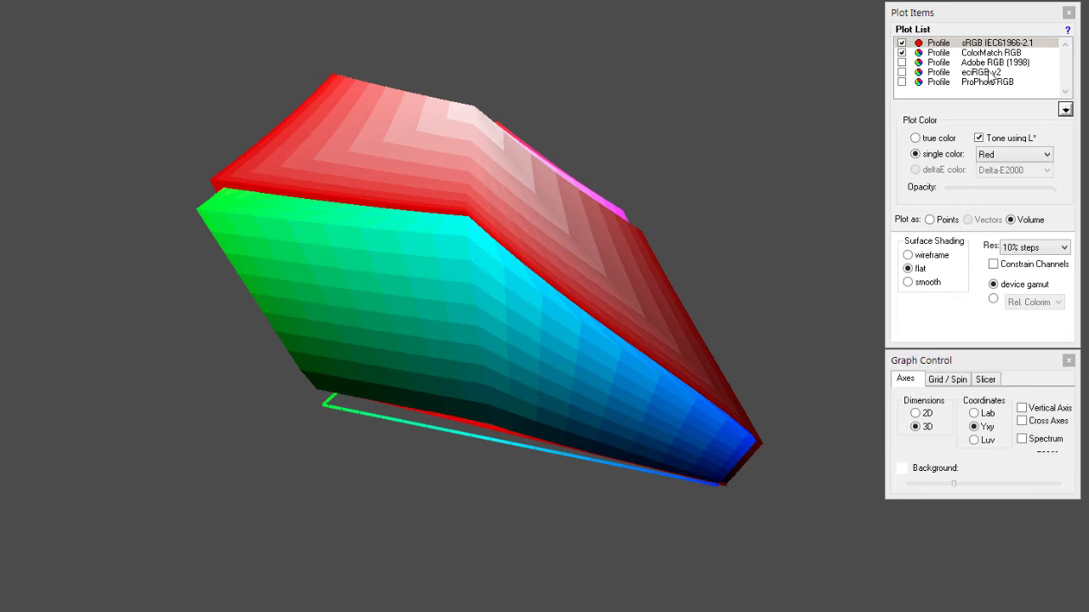
- Try wireframe shading on the sRGB plot and return it to flat shading in true color
{"action": "left_click", "coordinate": [910, 256]}
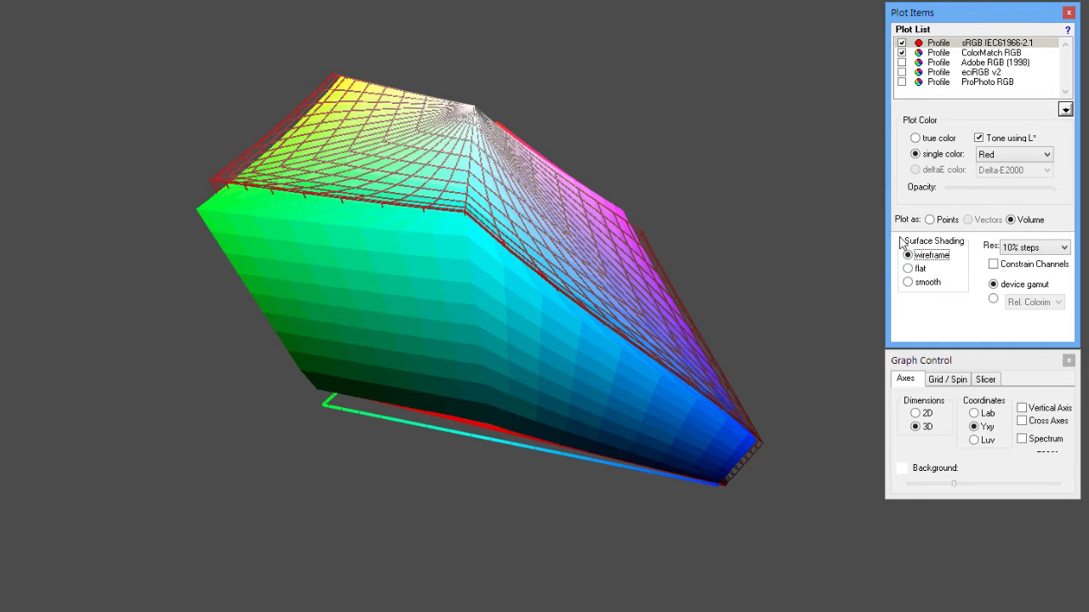
{"action": "left_click", "coordinate": [908, 268]}
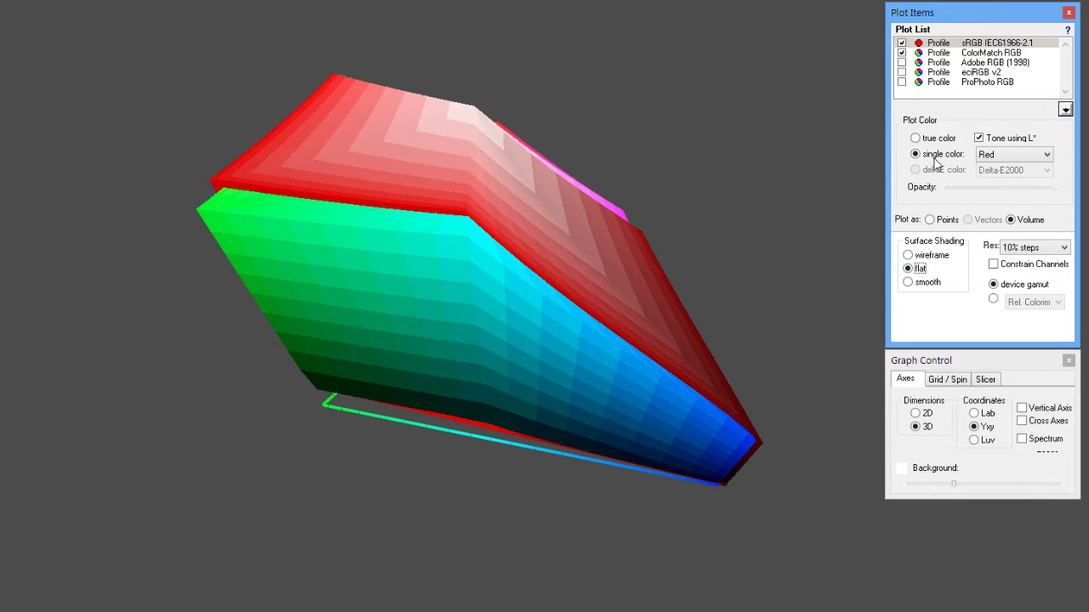
{"action": "left_click", "coordinate": [915, 137]}
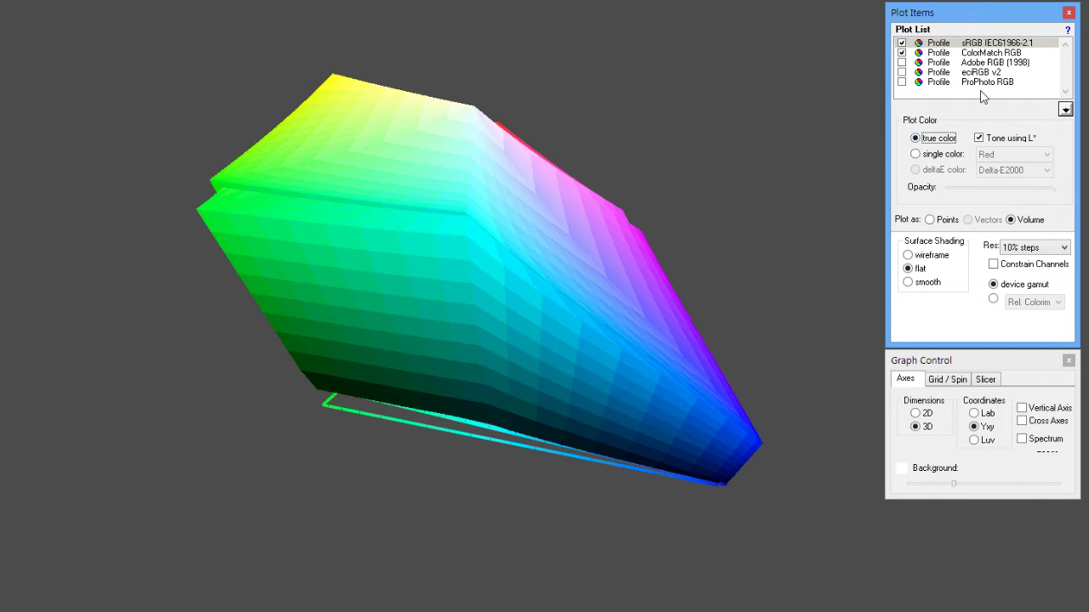
- Remove ColorMatch RGB from the plot and return to the 2D view with the spectrum shown behind sRGB
{"action": "left_click", "coordinate": [902, 53]}
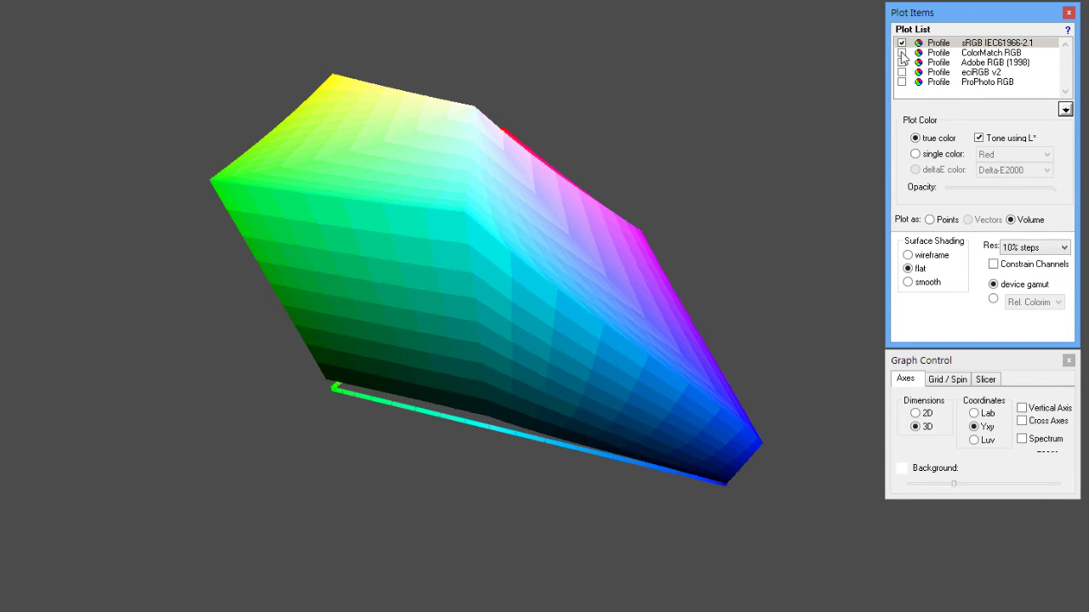
{"action": "left_click_drag", "start_coordinate": [683, 312], "coordinate": [478, 292]}
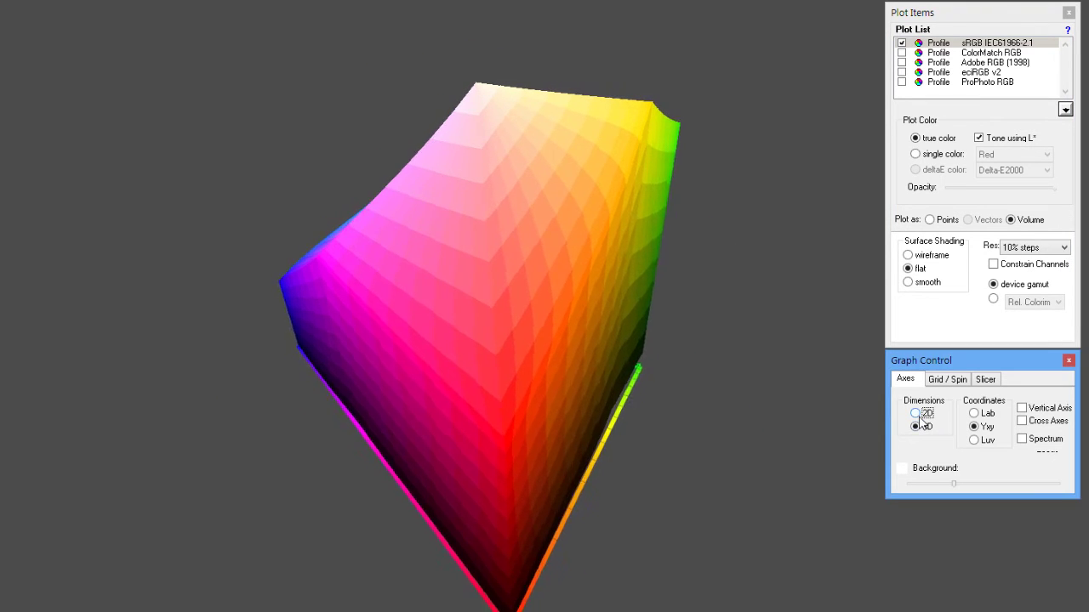
{"action": "left_click", "coordinate": [916, 414]}
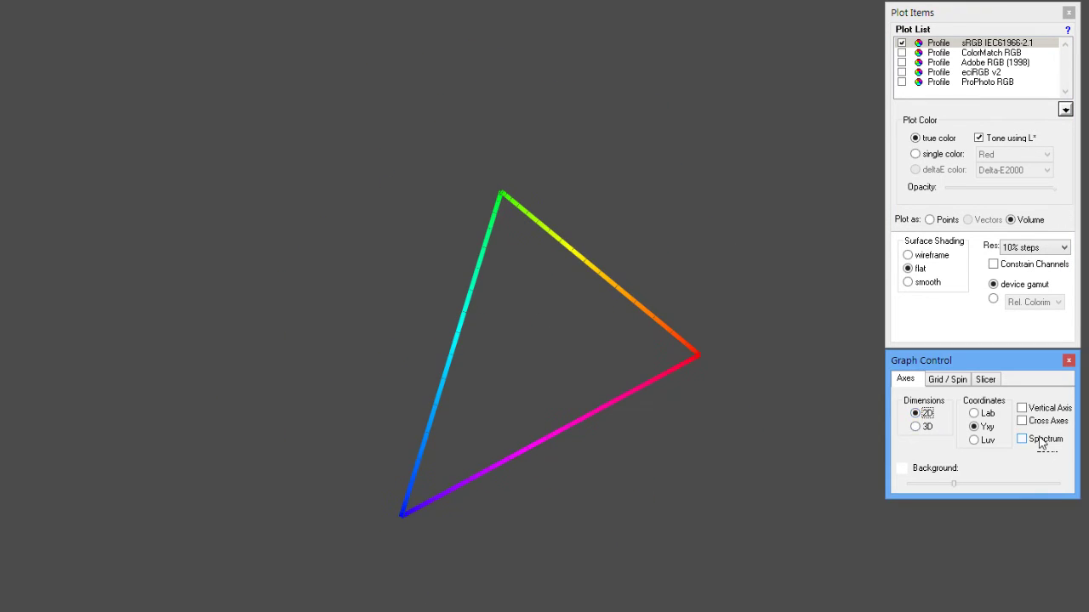
{"action": "left_click", "coordinate": [1022, 439]}
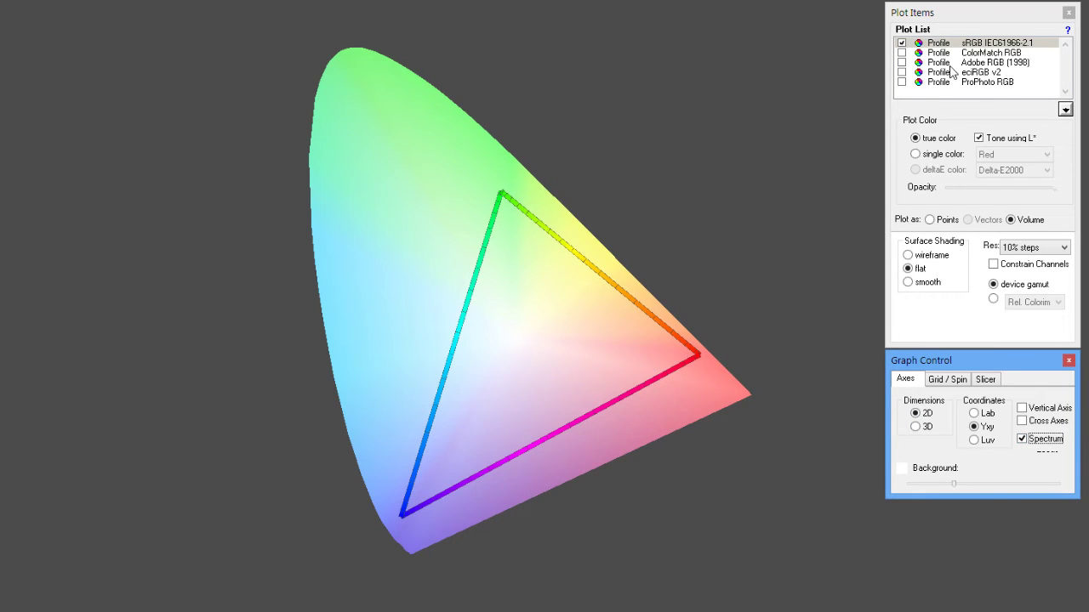
- Add the Adobe RGB (1998) profile to the plot, toggling it on and off to compare it with sRGB
{"action": "left_click", "coordinate": [905, 66]}
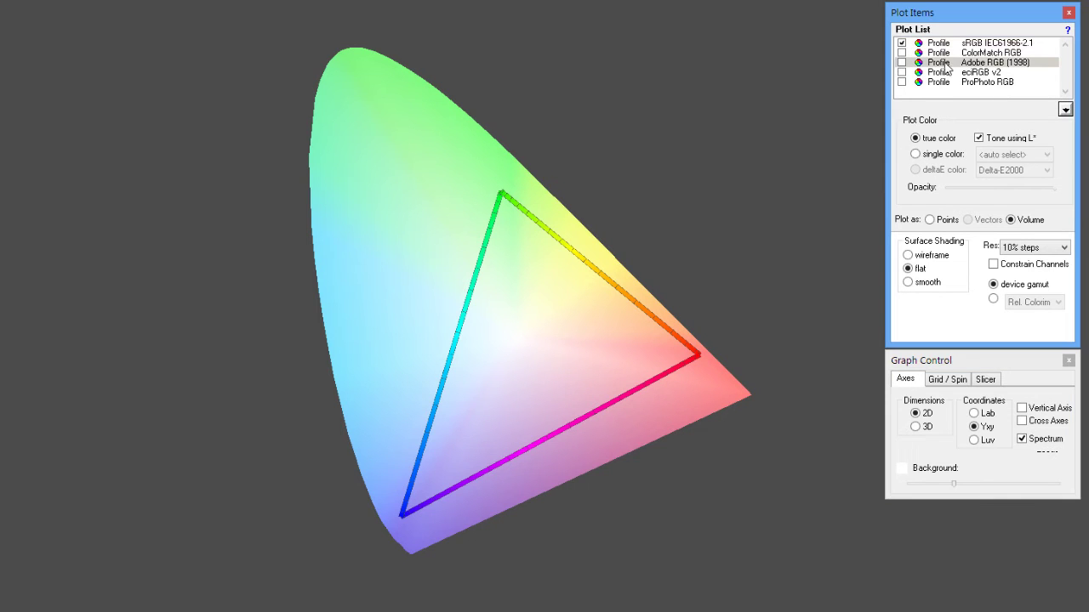
{"action": "left_click", "coordinate": [902, 63]}
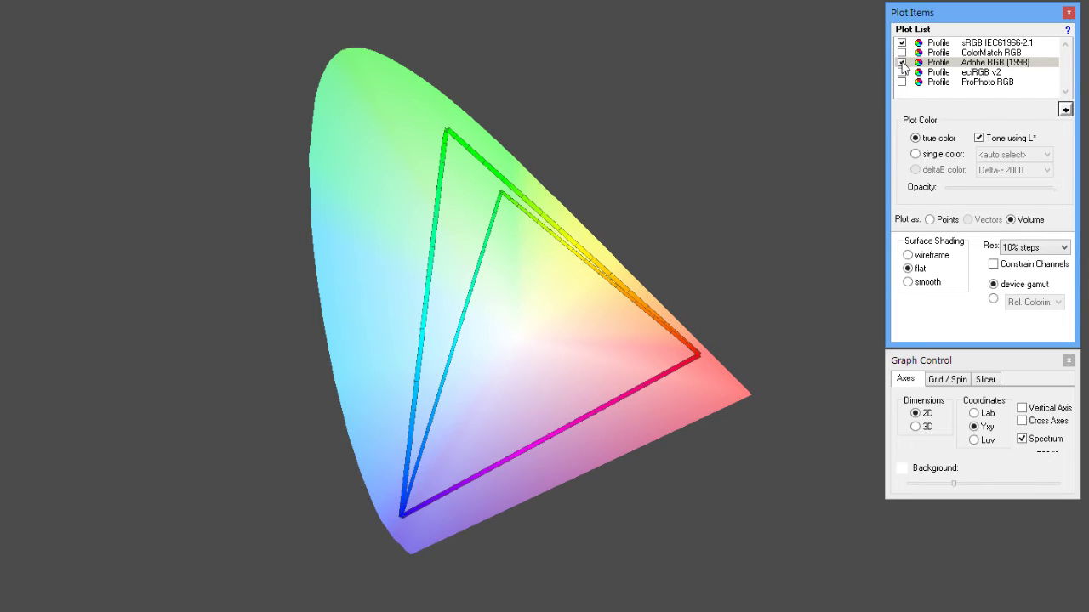
{"action": "left_click", "coordinate": [902, 63]}
{"action": "left_click", "coordinate": [902, 63]}
{"action": "left_click", "coordinate": [902, 63]}
{"action": "left_click", "coordinate": [902, 63]}
{"action": "left_click", "coordinate": [902, 63]}
{"action": "left_click", "coordinate": [902, 63]}
- Compare the sRGB and Adobe RGB outlines in Lab and Yxy coordinates, ending in Yxy
{"action": "left_click", "coordinate": [974, 415]}
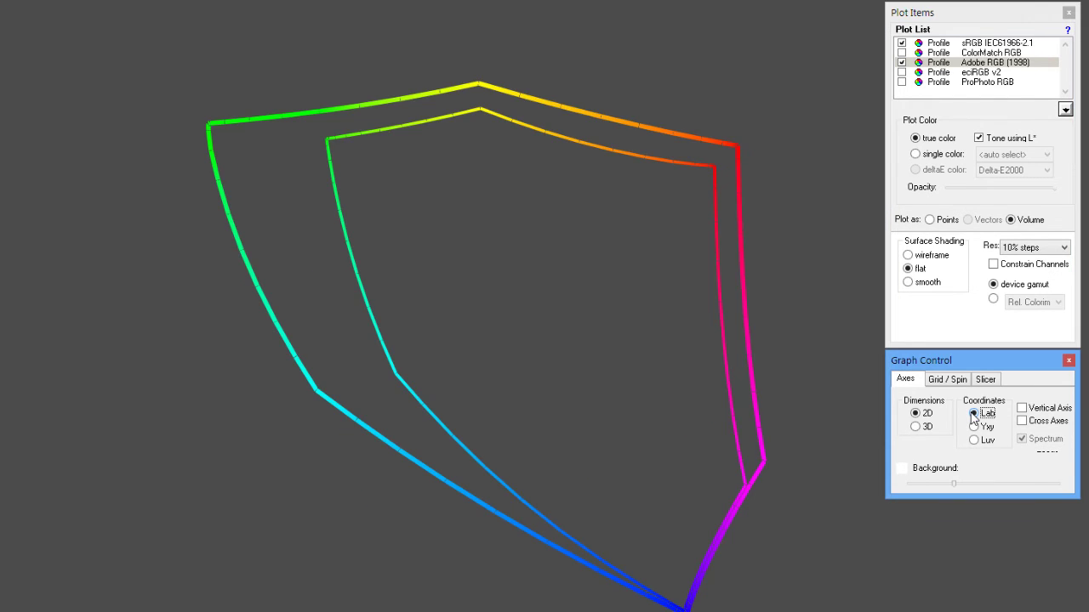
{"action": "left_click_drag", "start_coordinate": [593, 389], "coordinate": [577, 359]}
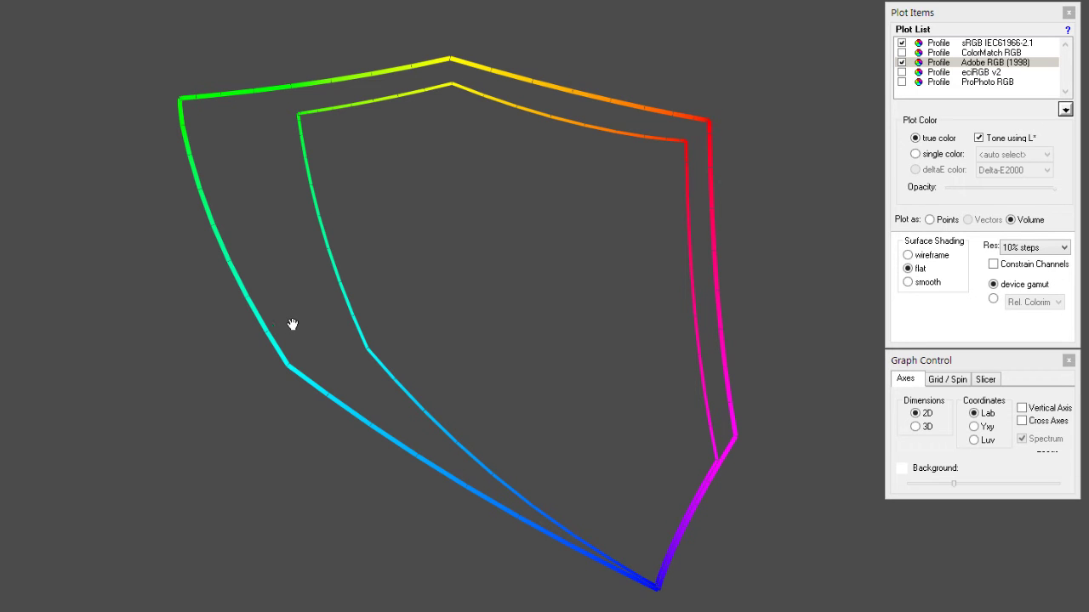
{"action": "left_click", "coordinate": [977, 428]}
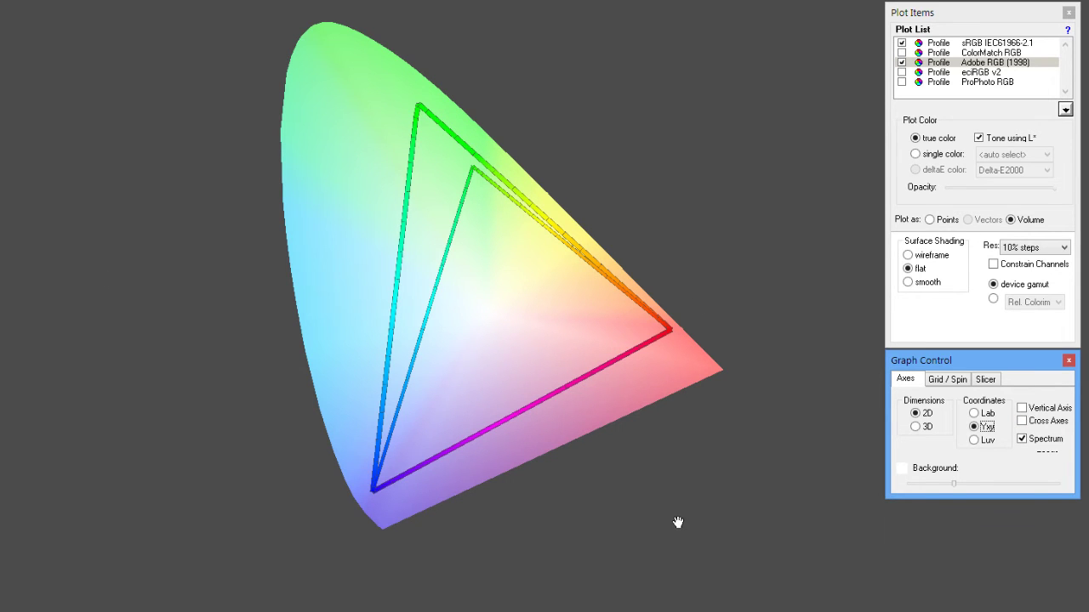
{"action": "left_click", "coordinate": [974, 413]}
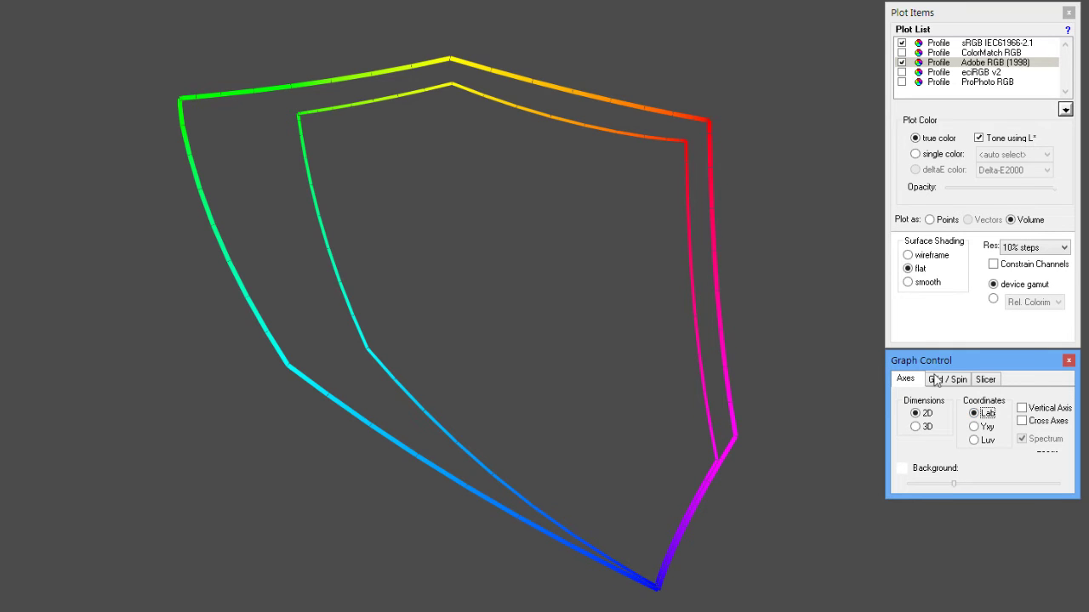
{"action": "left_click", "coordinate": [975, 427]}
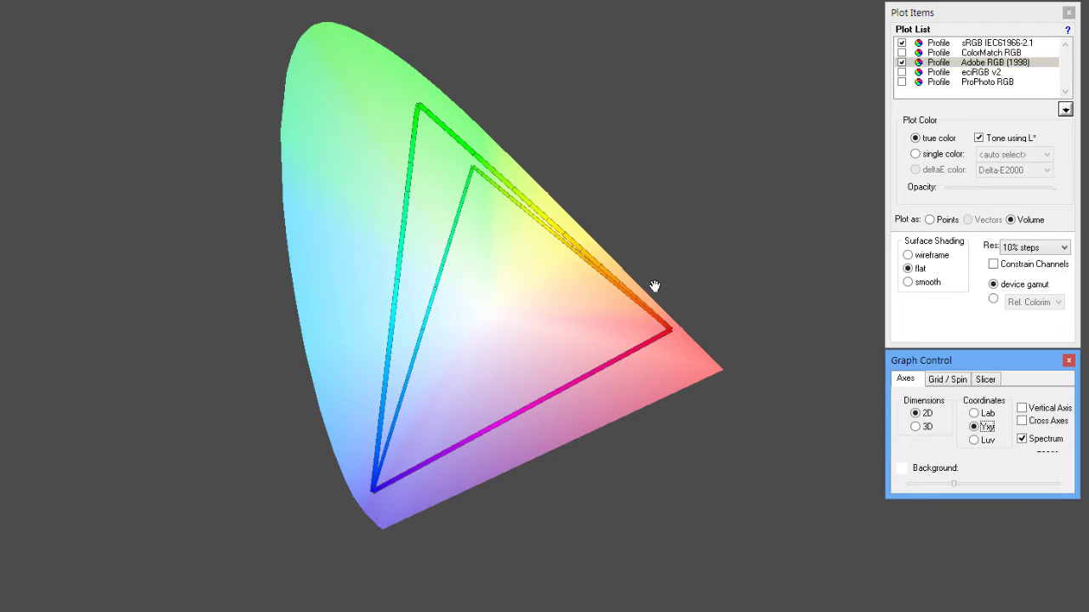
{"action": "left_click_drag", "start_coordinate": [608, 332], "coordinate": [595, 357]}
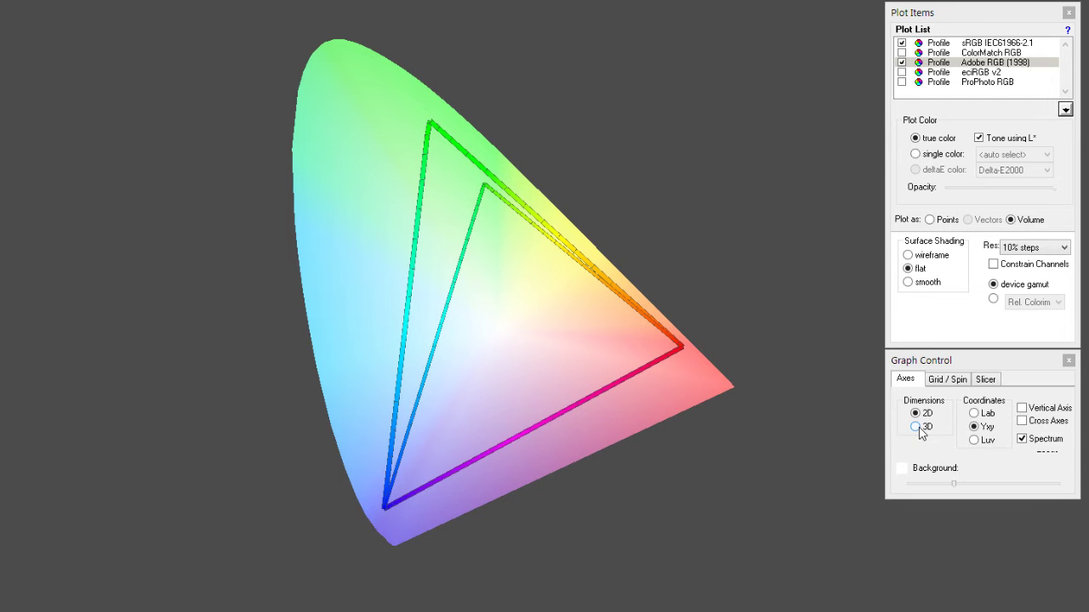
- Examine sRGB inside a wireframe Adobe RGB (1998) volume in 3D from all sides, with the spectrum hidden
{"action": "left_click", "coordinate": [1048, 442]}
{"action": "left_click", "coordinate": [923, 427]}
{"action": "left_click_drag", "start_coordinate": [746, 360], "coordinate": [646, 293]}
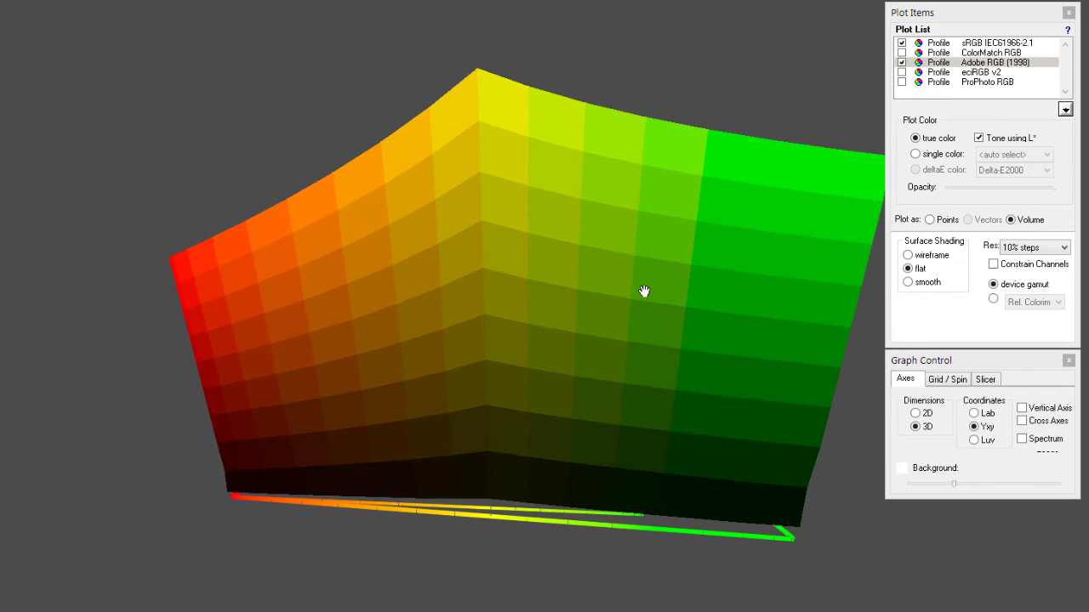
{"action": "left_click", "coordinate": [908, 255]}
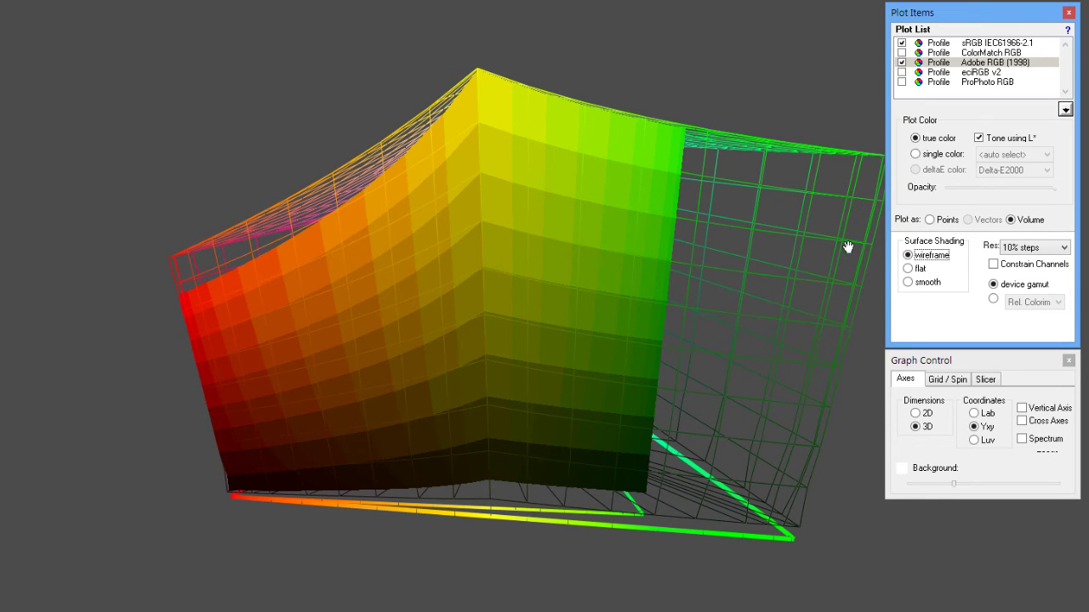
{"action": "left_click_drag", "start_coordinate": [748, 220], "coordinate": [39, 219]}
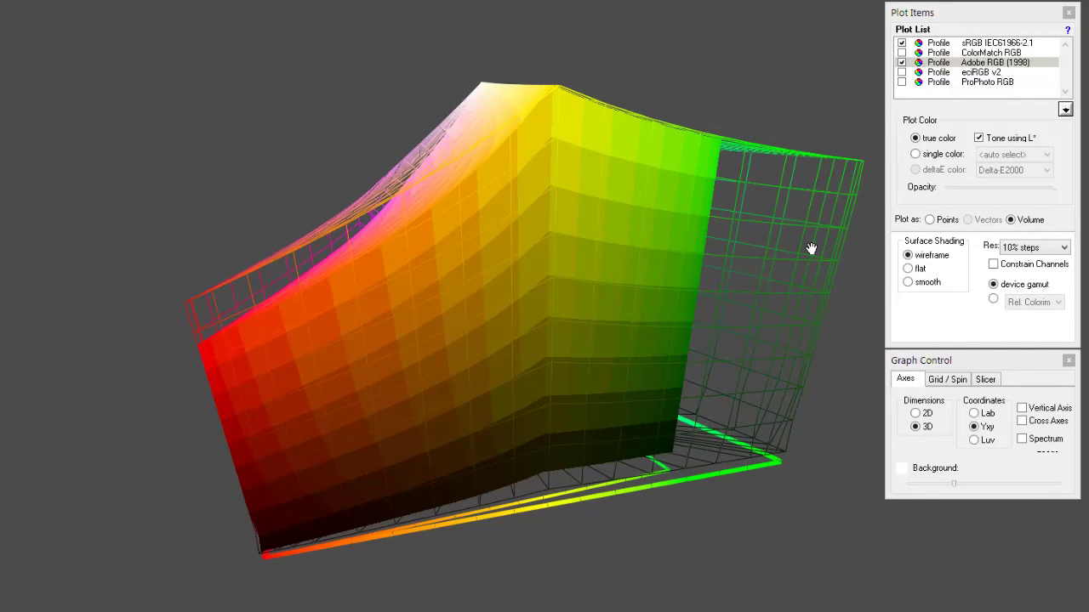
- Return Adobe RGB (1998) to flat shading and restore the 2D view with the spectrum shown
{"action": "left_click", "coordinate": [907, 269]}
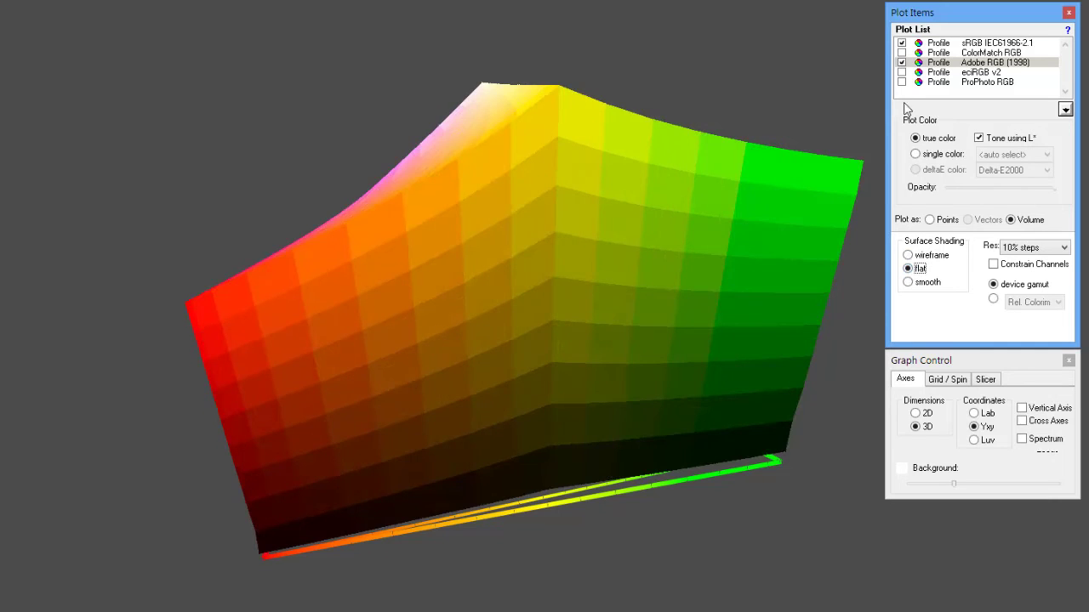
{"action": "left_click", "coordinate": [925, 414]}
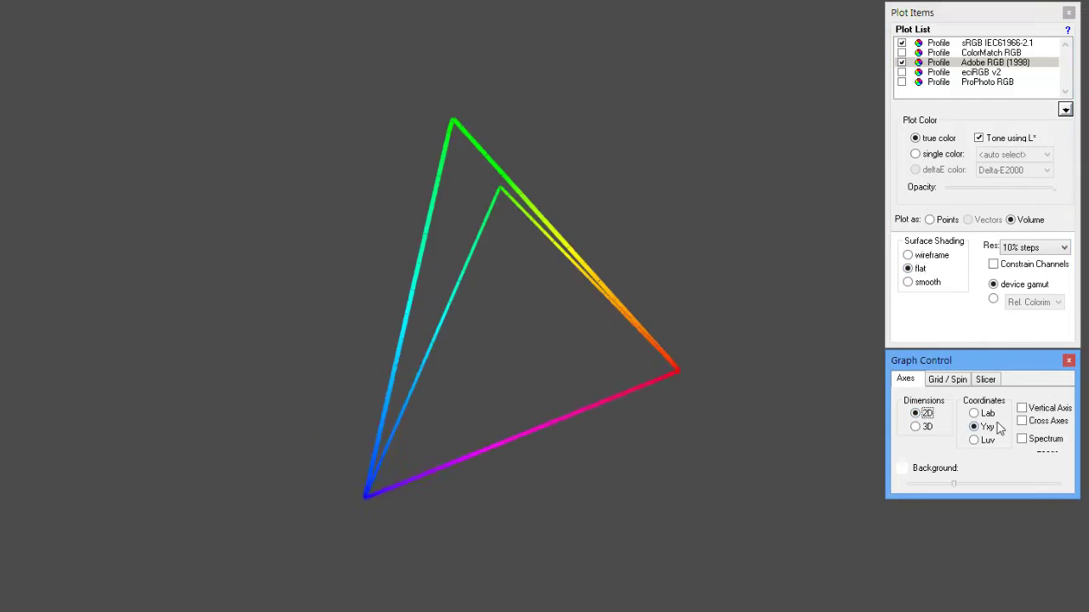
{"action": "left_click", "coordinate": [1021, 438]}
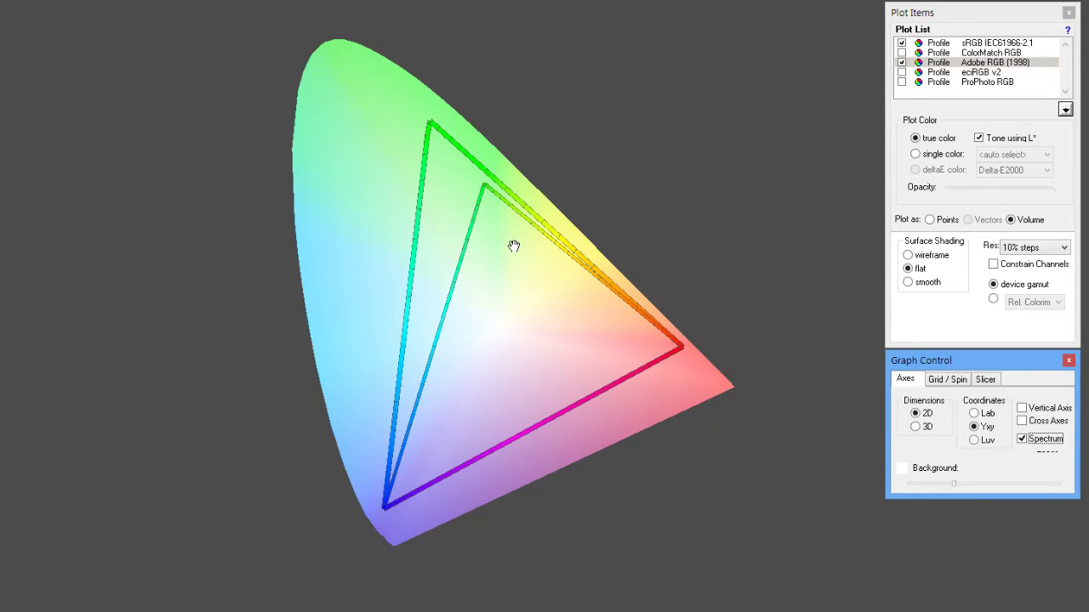
- Add the ProPhoto RGB profile to the plot and remove Adobe RGB (1998) to compare ProPhoto RGB with sRGB
{"action": "left_click", "coordinate": [902, 82]}
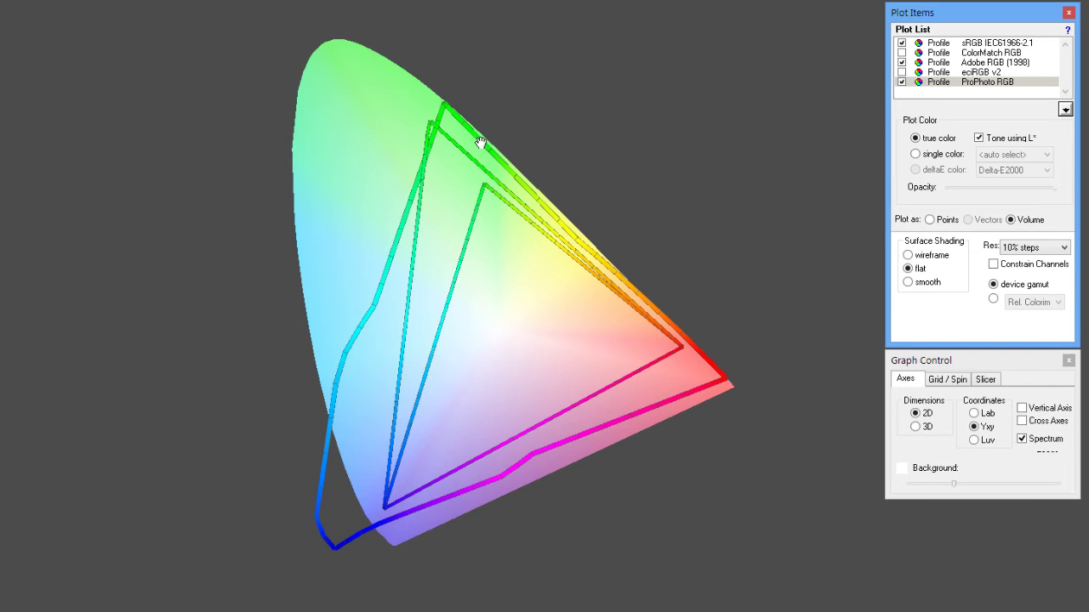
{"action": "left_click", "coordinate": [902, 62]}
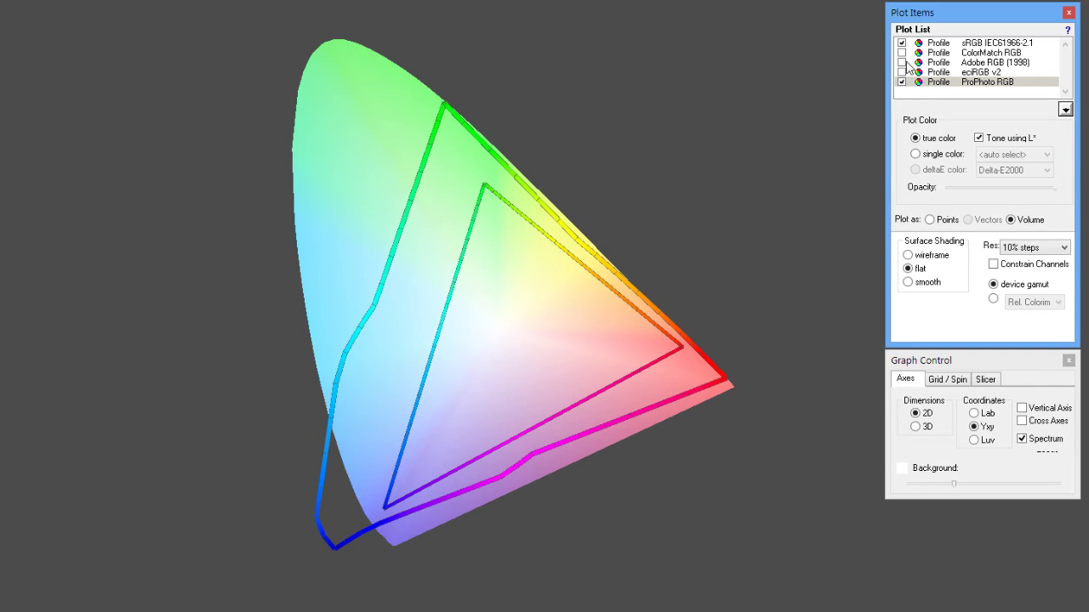
- Hide the sRGB and ProPhoto RGB profiles and plot Adobe RGB (1998) on its own against the spectrum
{"action": "left_click", "coordinate": [901, 42]}
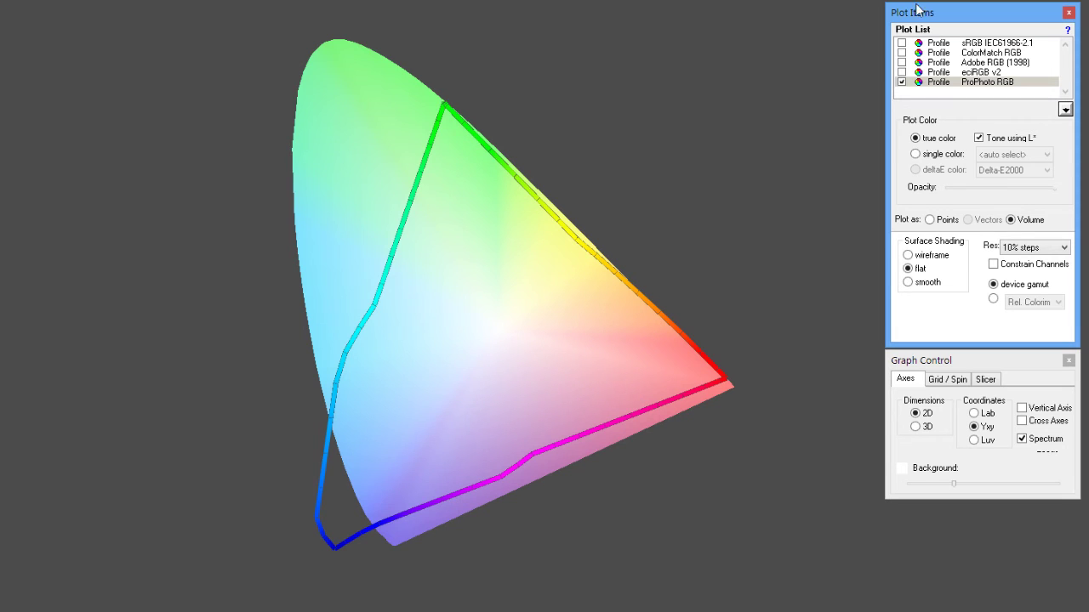
{"action": "left_click", "coordinate": [901, 82]}
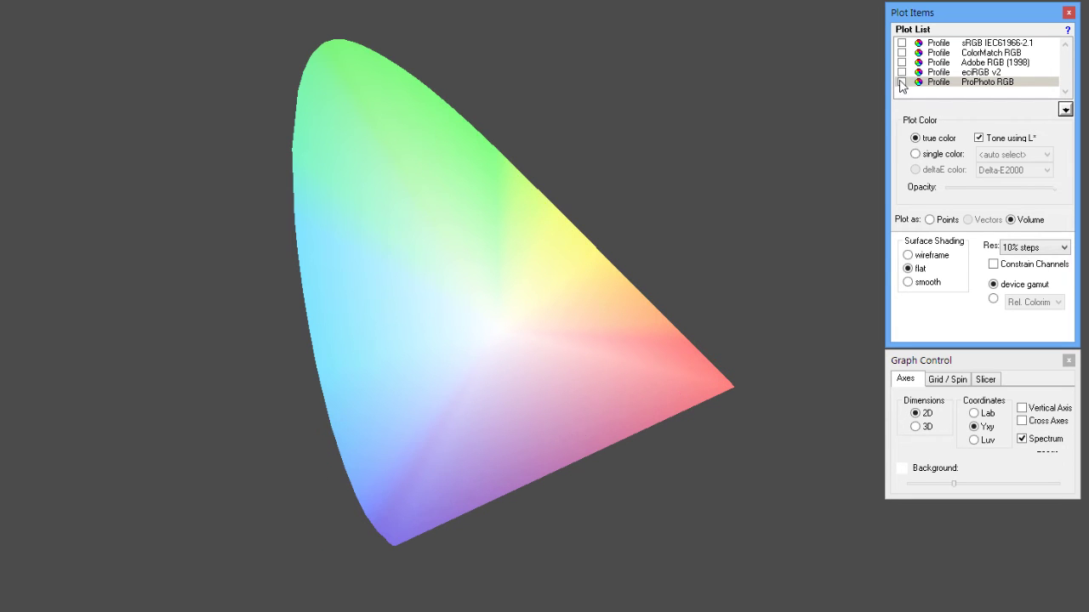
{"action": "left_click", "coordinate": [902, 62]}
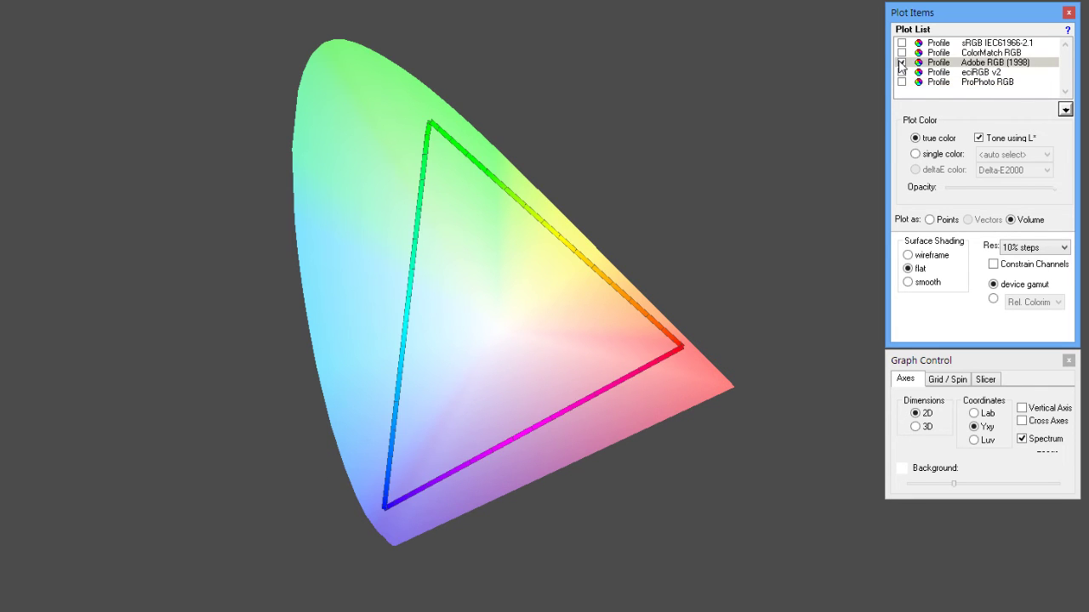
- Add the eciRGB v2 profile to the 2D plot and compare its outline with Adobe RGB (1998), leaving eciRGB v2 selected
{"action": "left_click", "coordinate": [1000, 74]}
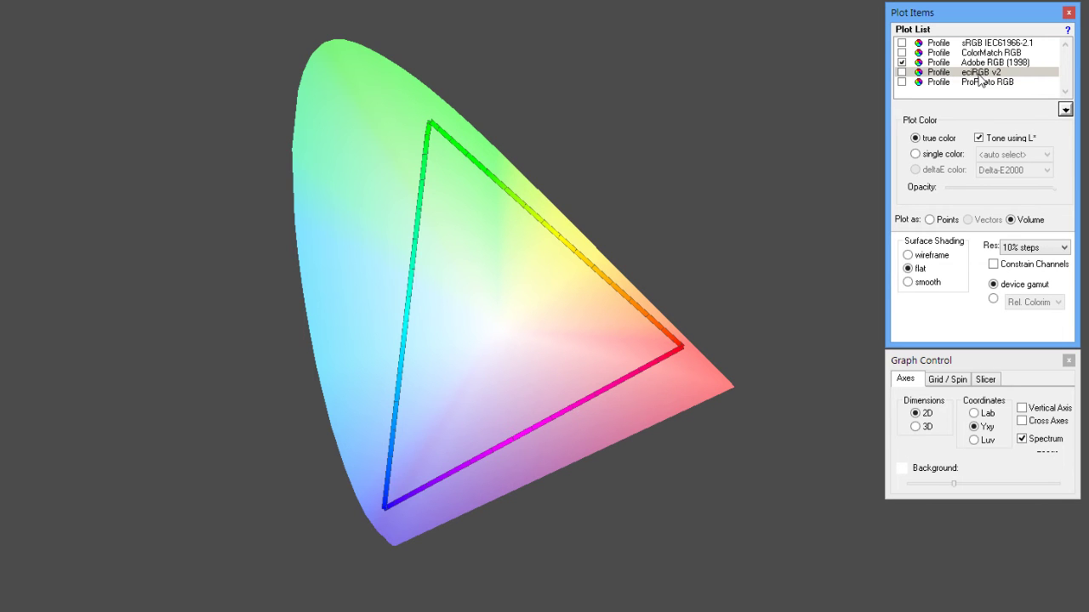
{"action": "left_click", "coordinate": [902, 73]}
{"action": "left_click", "coordinate": [902, 73]}
{"action": "left_click", "coordinate": [902, 73]}
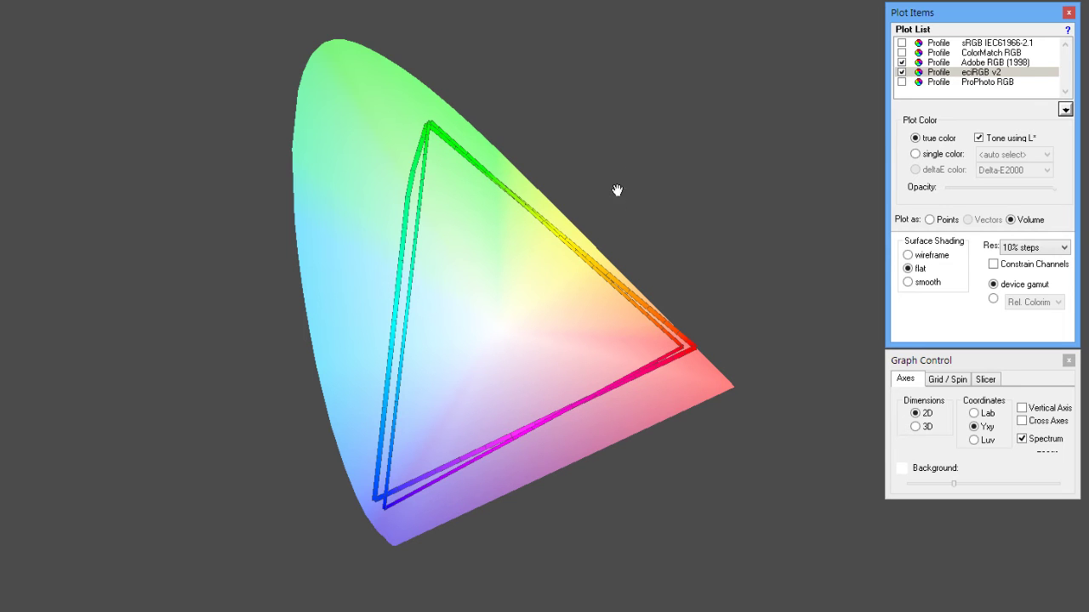
{"action": "left_click", "coordinate": [902, 73]}
{"action": "left_click", "coordinate": [902, 73]}
{"action": "left_click", "coordinate": [969, 63]}
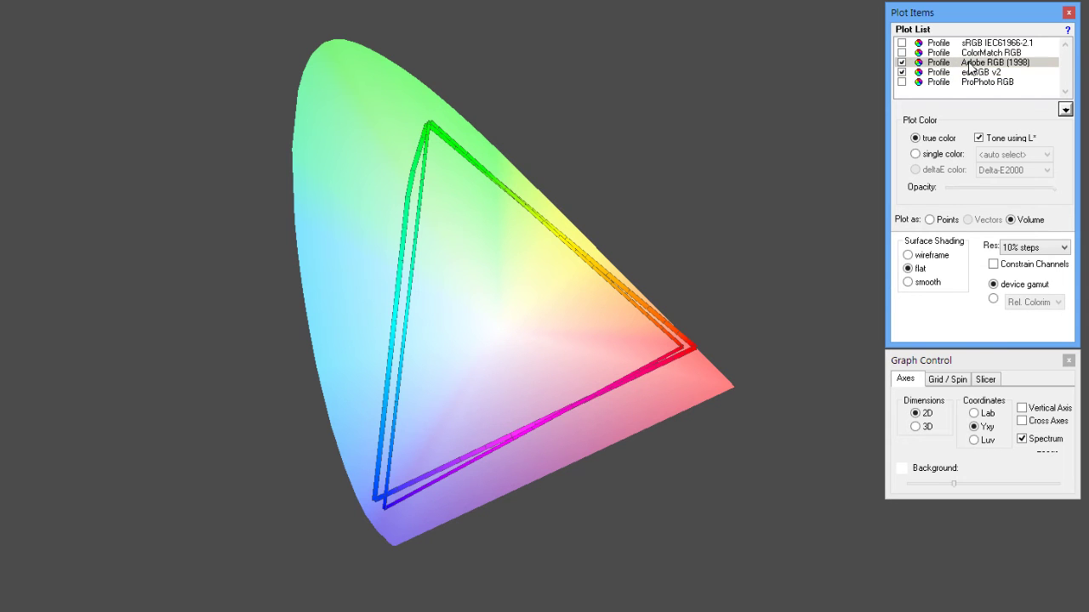
{"action": "left_click", "coordinate": [940, 73]}
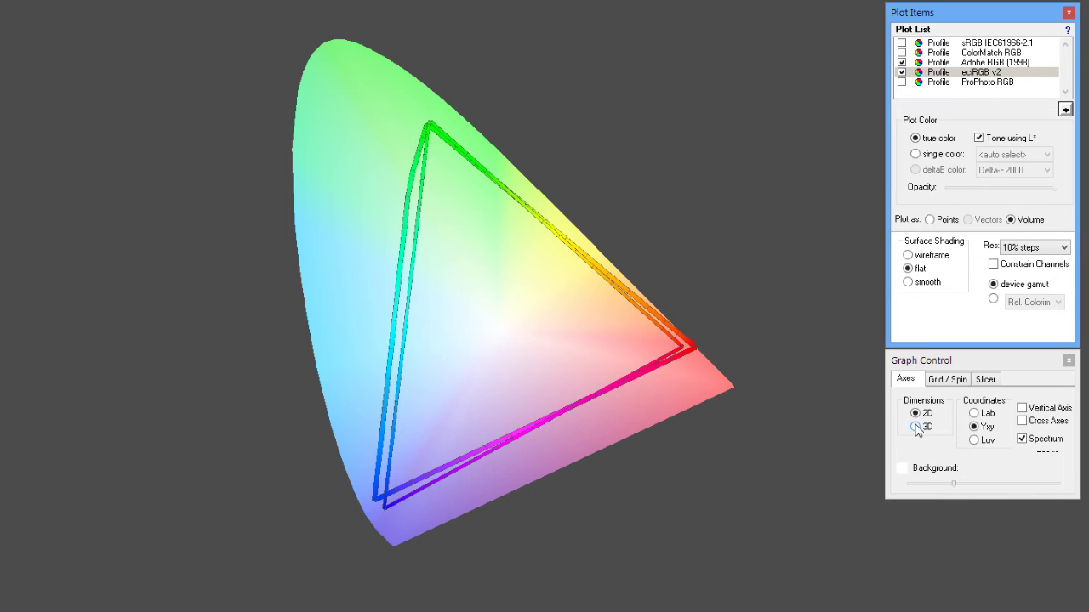
- Hide the spectrum, show the gamuts in 3D, and display eciRGB v2 as a single-color wireframe around Adobe RGB (1998)
{"action": "left_click", "coordinate": [1038, 439]}
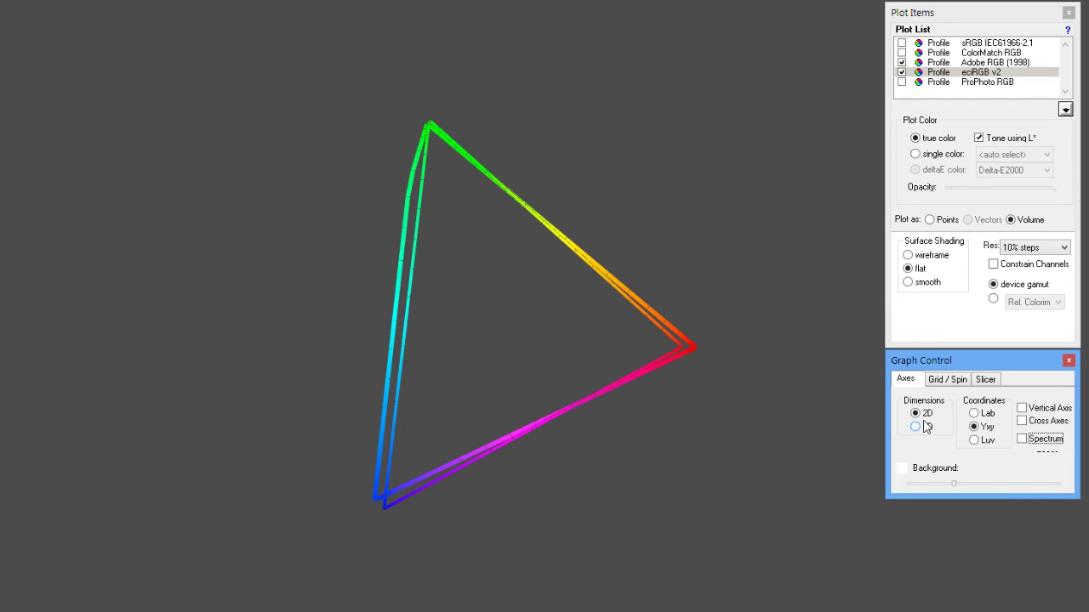
{"action": "left_click", "coordinate": [924, 427]}
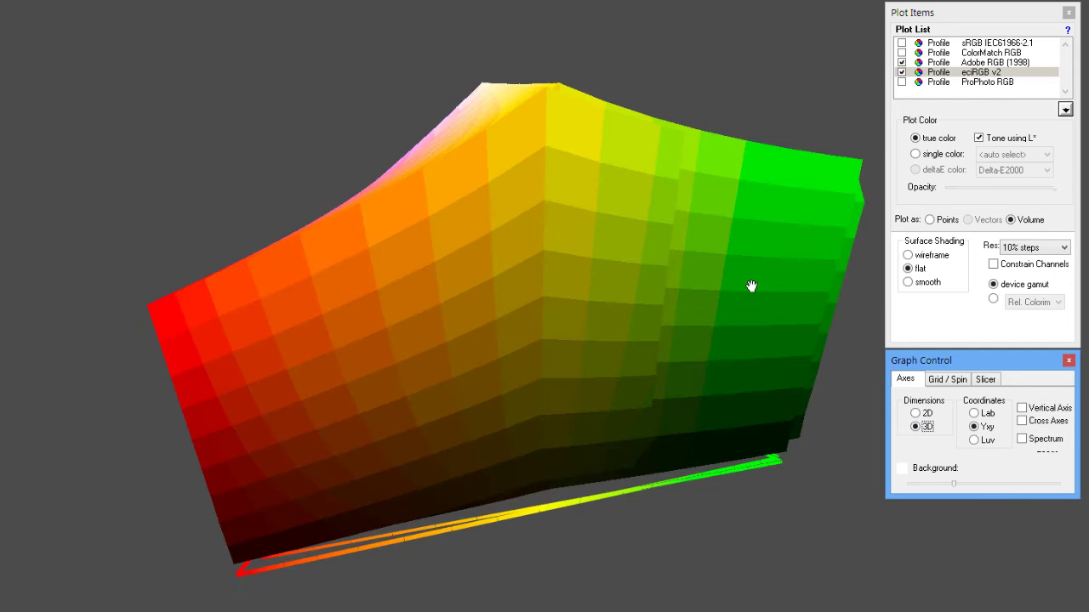
{"action": "left_click_drag", "start_coordinate": [743, 269], "coordinate": [698, 267]}
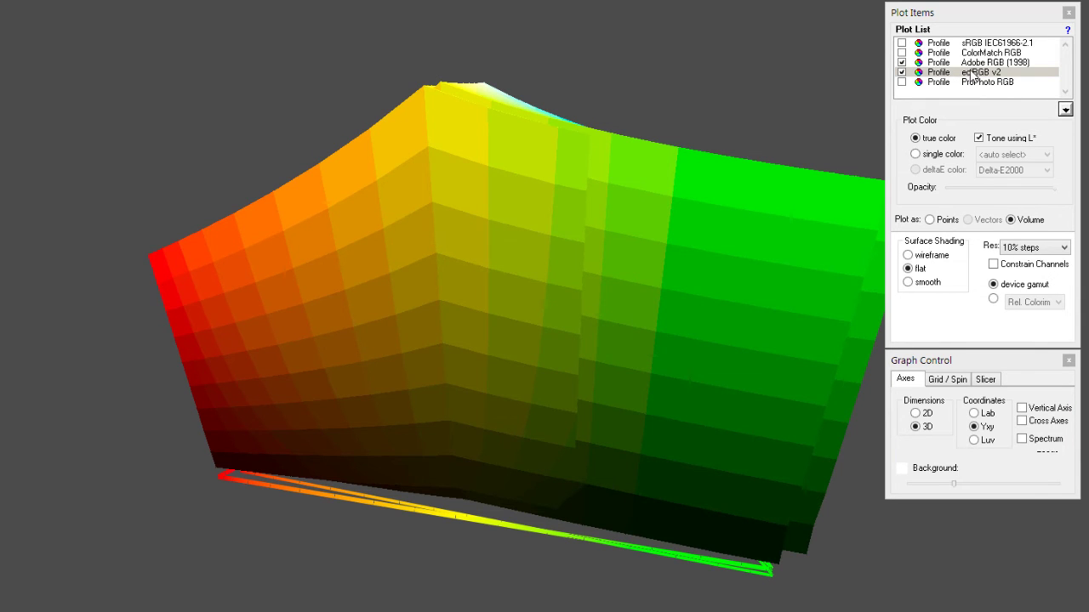
{"action": "left_click", "coordinate": [908, 255]}
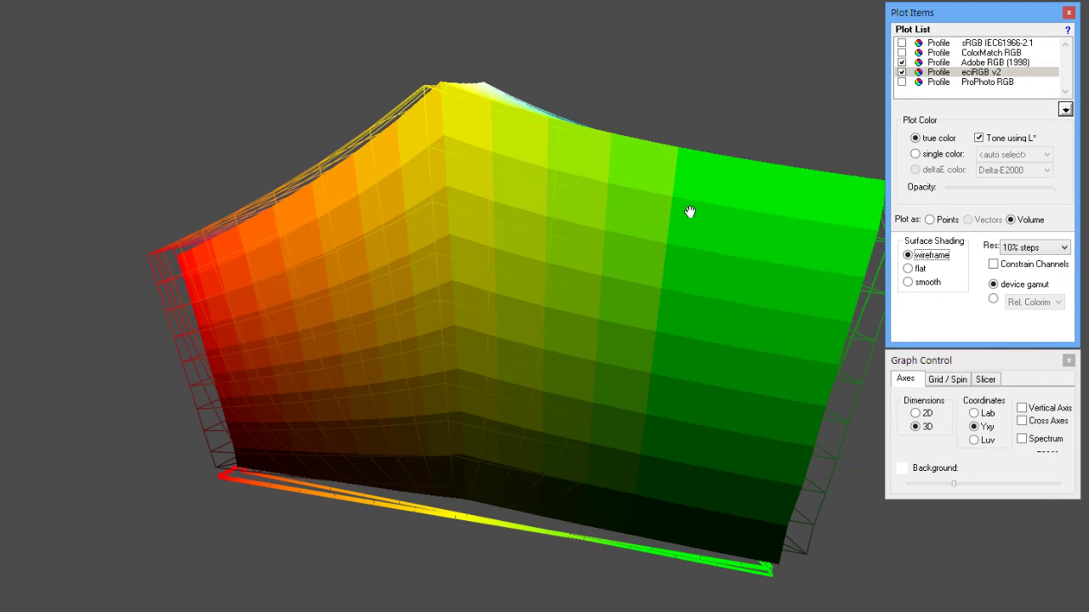
{"action": "left_click", "coordinate": [916, 154]}
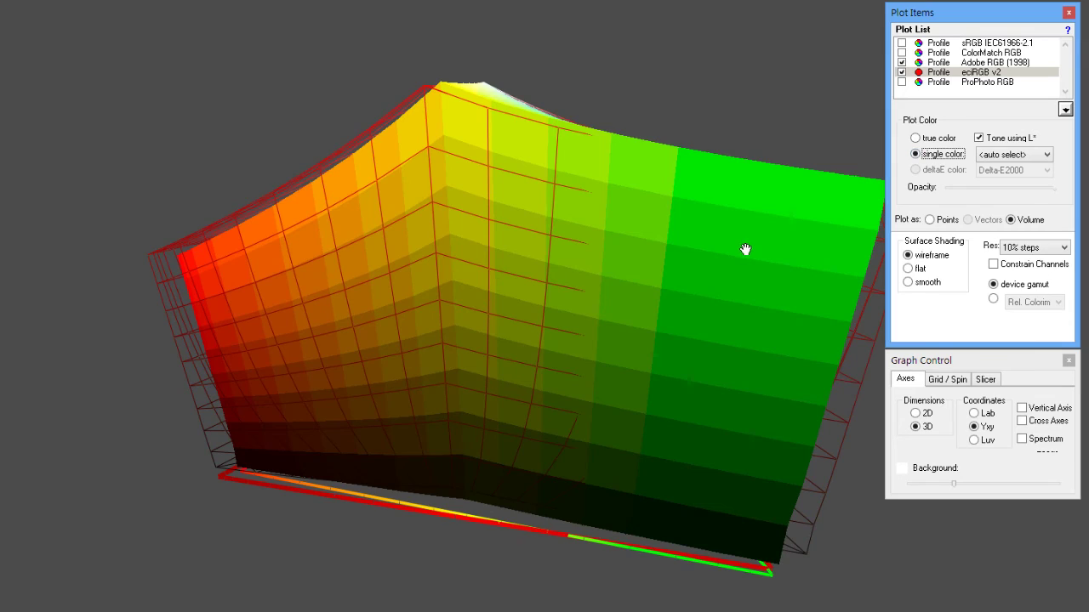
- Examine from all sides where the eciRGB v2 wireframe and the solid Adobe RGB (1998) volume extend beyond each other
{"action": "left_click", "coordinate": [775, 250]}
{"action": "left_click_drag", "start_coordinate": [775, 250], "coordinate": [299, 537]}
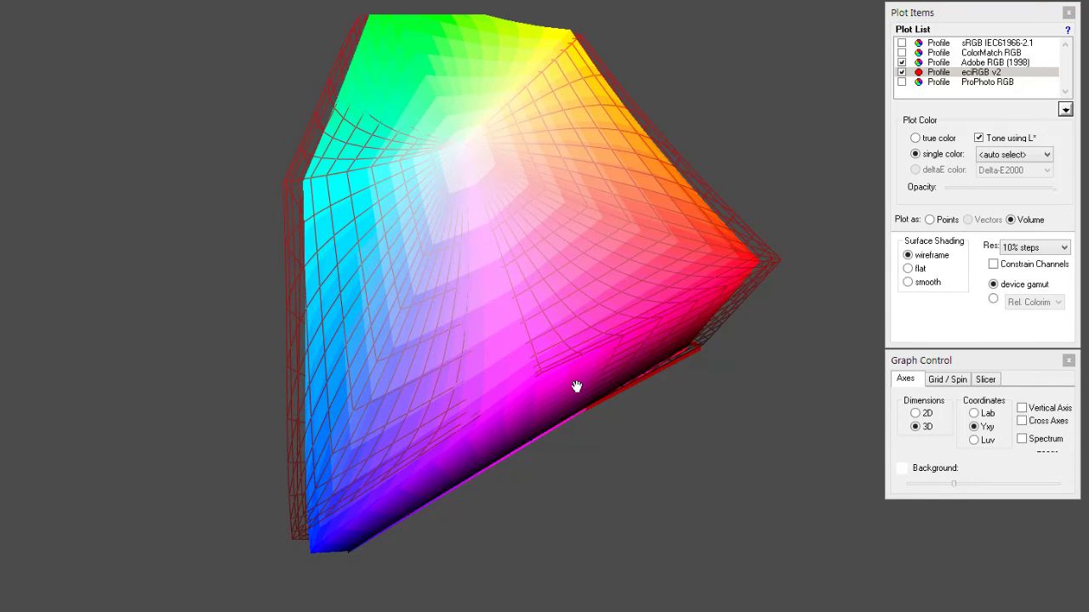
{"action": "left_click_drag", "start_coordinate": [520, 377], "coordinate": [529, 312]}
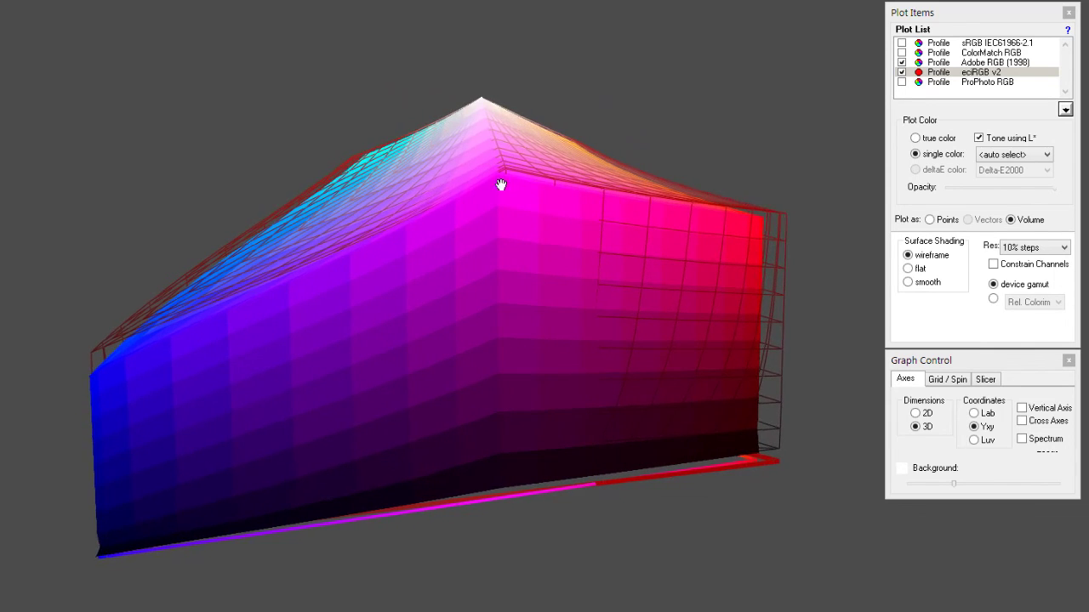
{"action": "left_click_drag", "start_coordinate": [633, 319], "coordinate": [438, 330]}
{"action": "left_click_drag", "start_coordinate": [539, 318], "coordinate": [444, 389]}
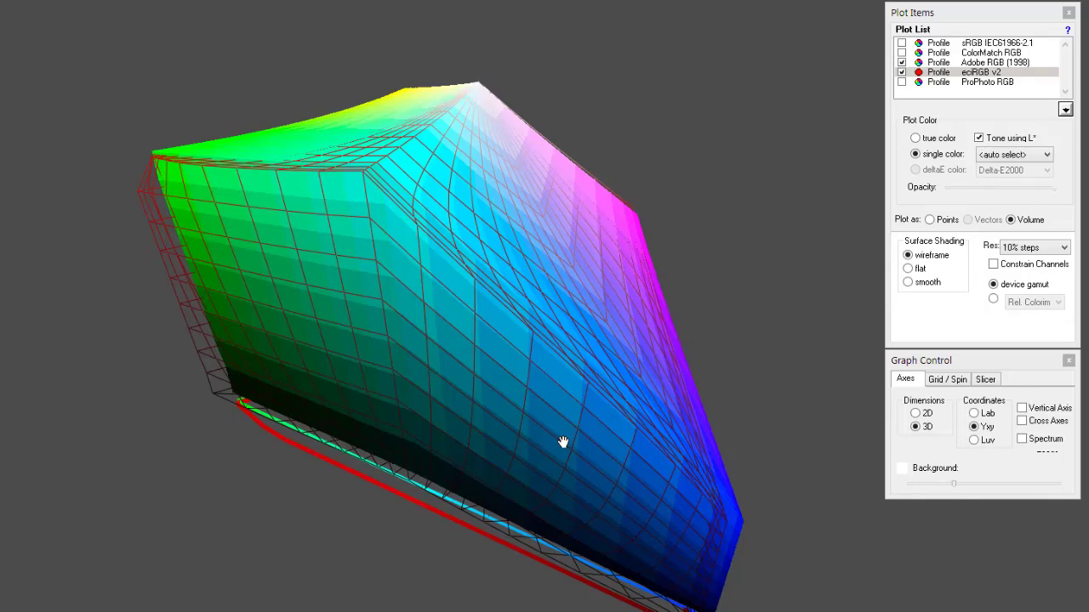
{"action": "left_click_drag", "start_coordinate": [433, 384], "coordinate": [342, 336]}
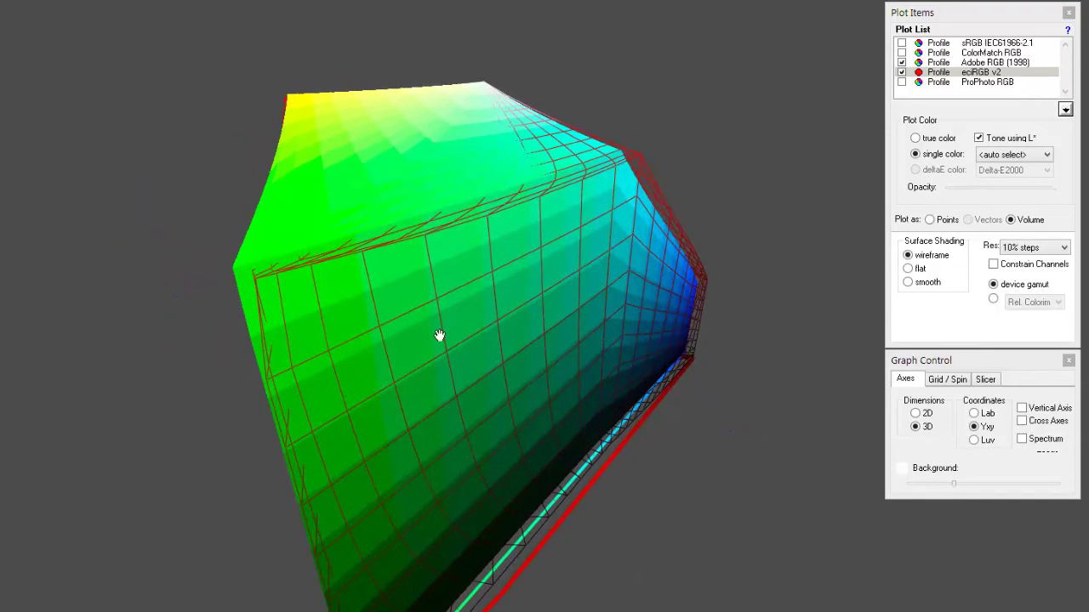
{"action": "left_click_drag", "start_coordinate": [409, 358], "coordinate": [357, 368]}
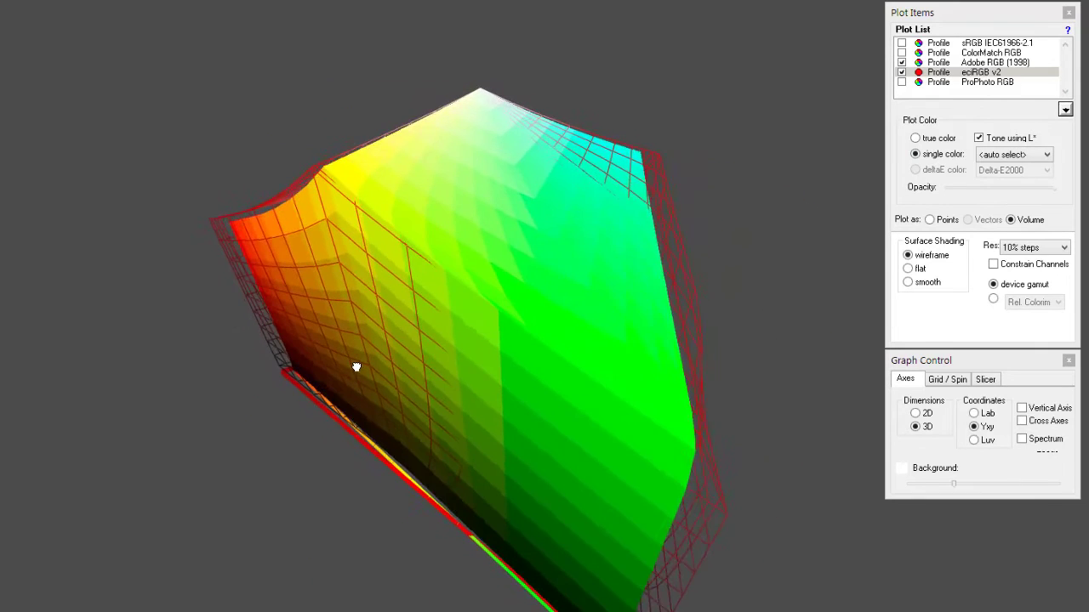
{"action": "left_click_drag", "start_coordinate": [478, 473], "coordinate": [469, 362]}
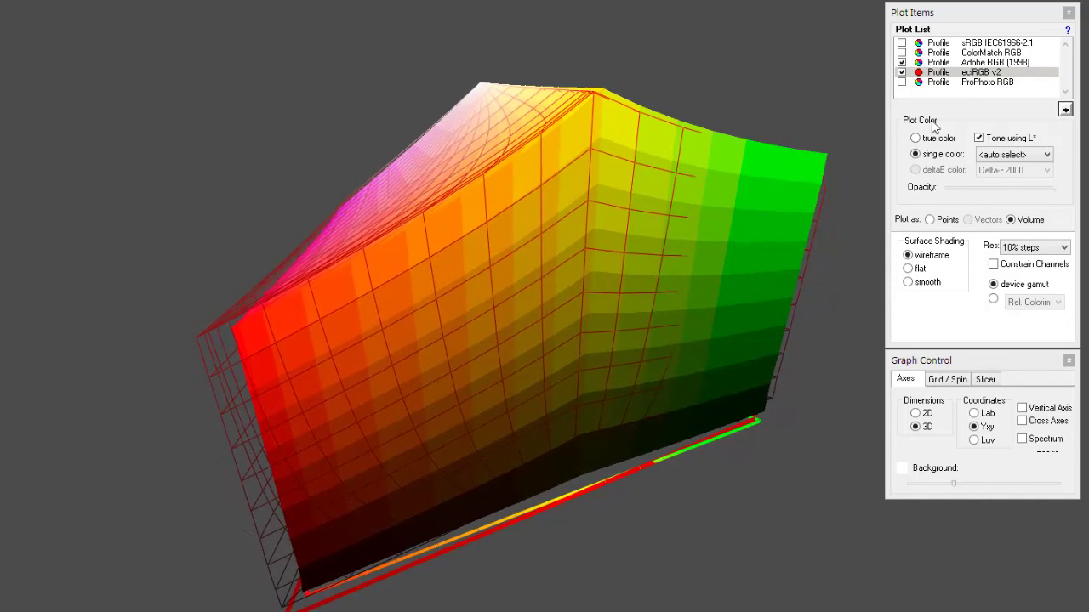
- Return eciRGB v2 to true color with flat shading and restore the 2D view
{"action": "left_click", "coordinate": [916, 138]}
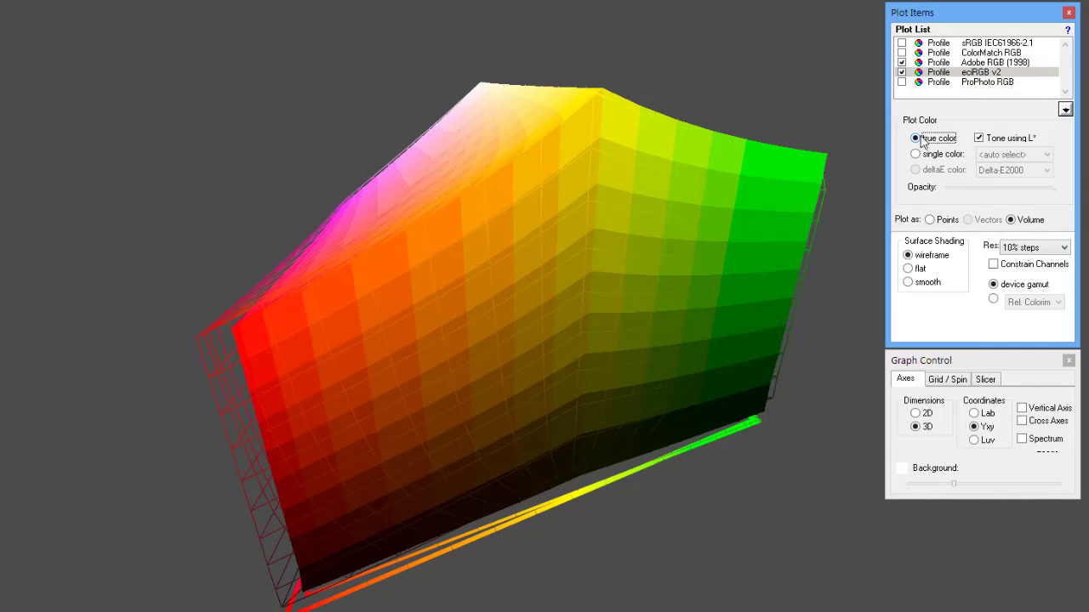
{"action": "left_click", "coordinate": [907, 268]}
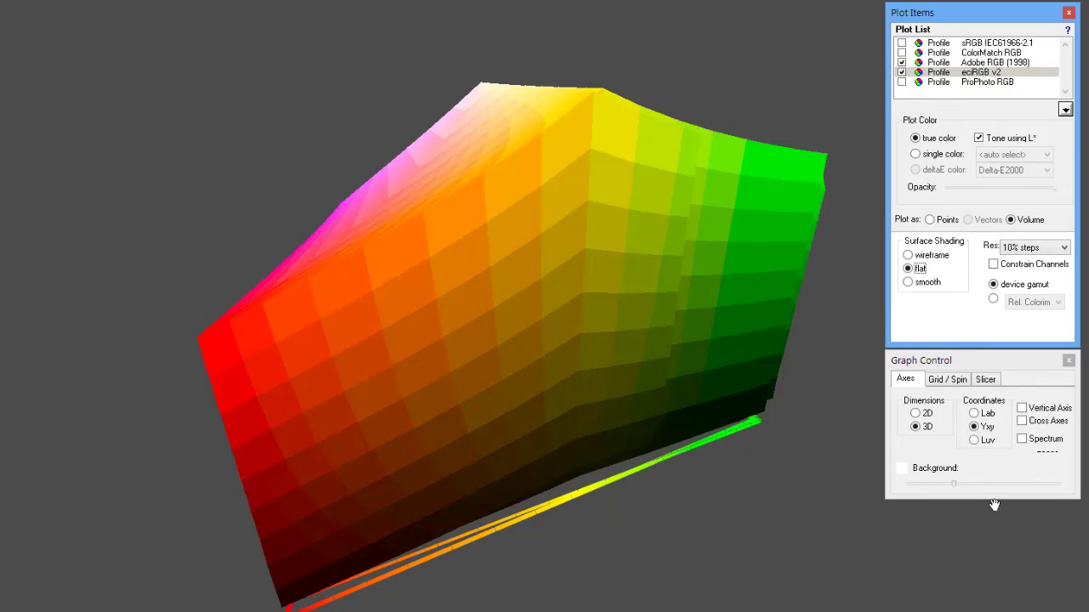
{"action": "left_click", "coordinate": [916, 413]}
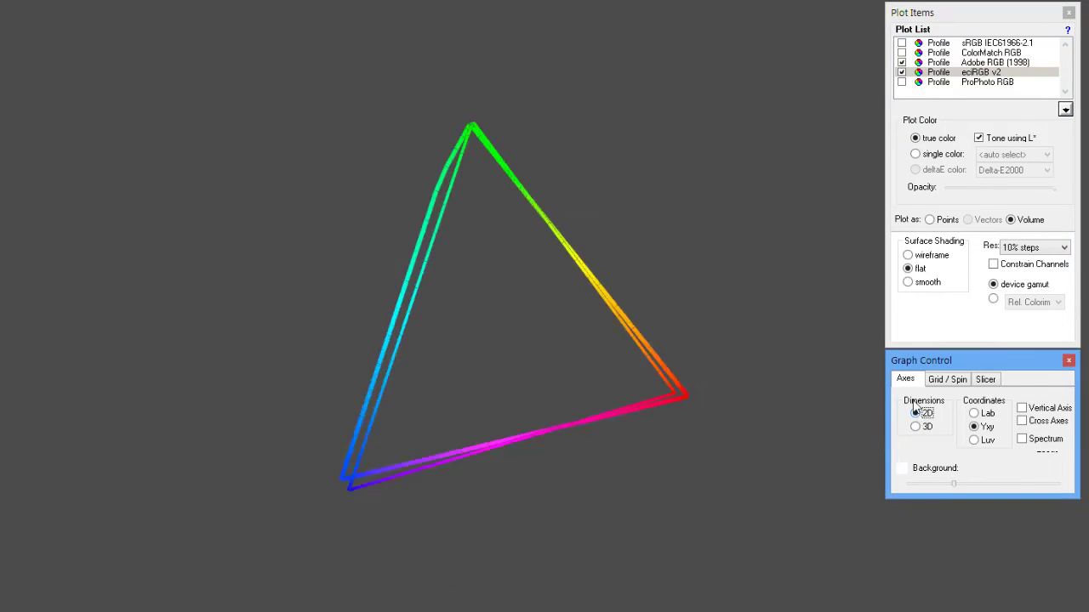
- Replace eciRGB v2 with ProPhoto RGB in the plot, alongside Adobe RGB (1998)
{"action": "left_click", "coordinate": [902, 72]}
{"action": "left_click", "coordinate": [948, 62]}
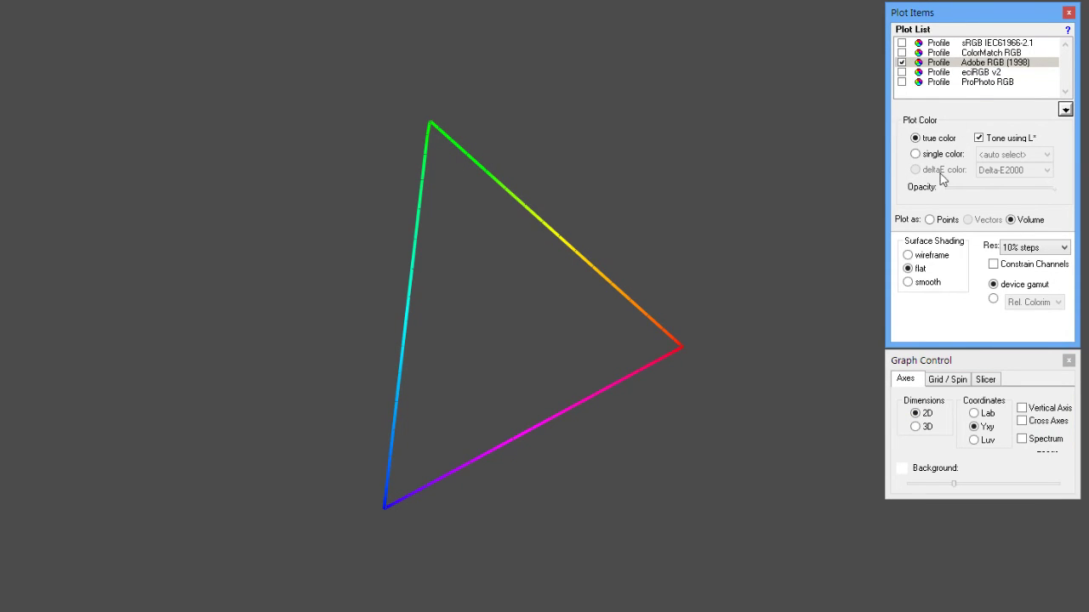
{"action": "left_click", "coordinate": [901, 82]}
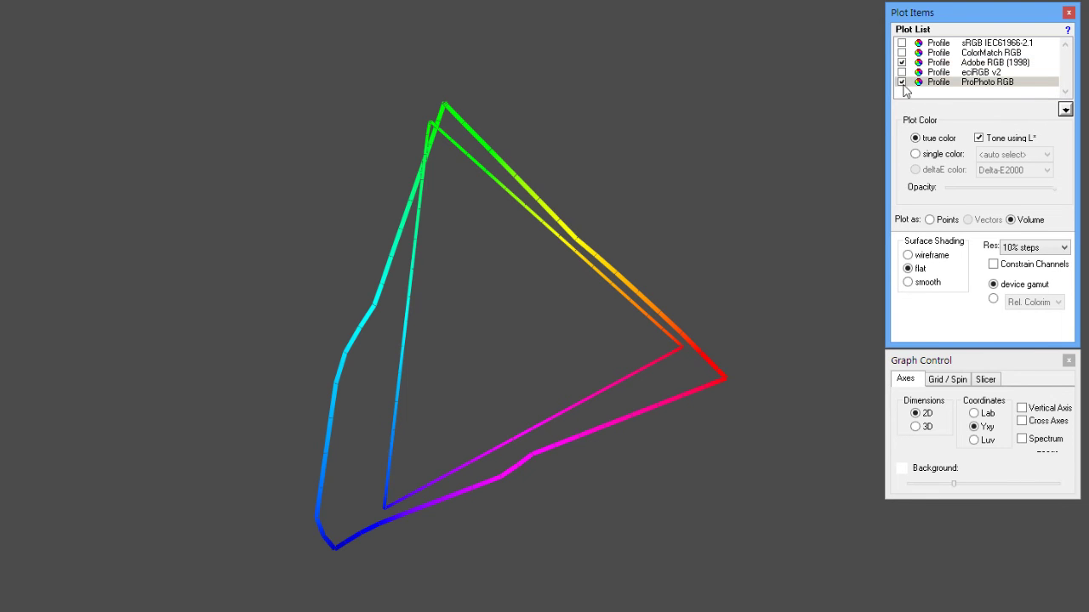
- Display ProPhoto RGB in 3D as a single-color wireframe and examine the Adobe RGB (1998) volume inside it
{"action": "left_click", "coordinate": [916, 427]}
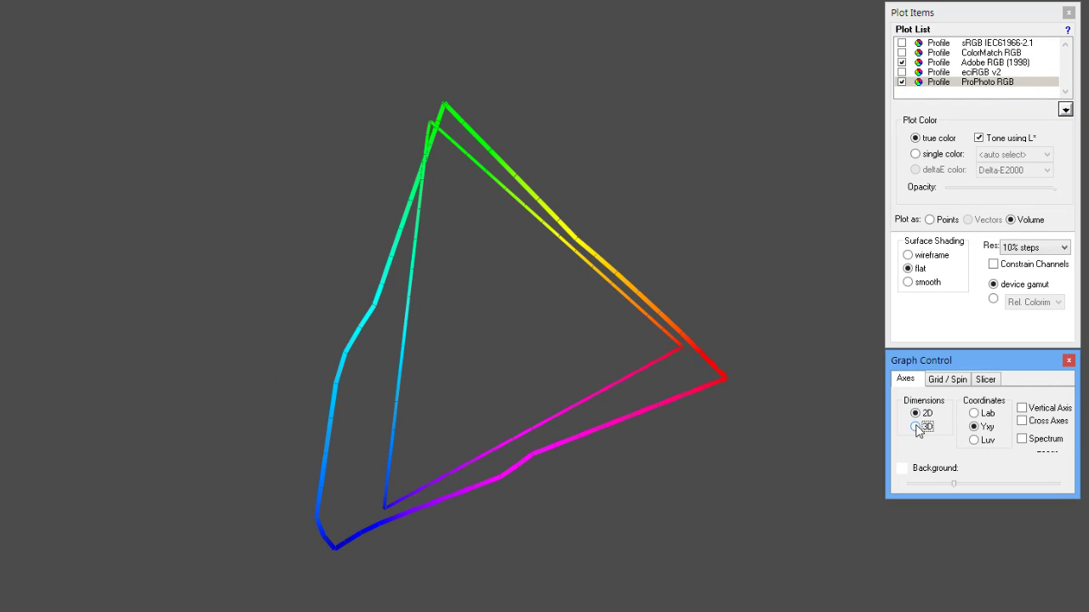
{"action": "left_click_drag", "start_coordinate": [863, 396], "coordinate": [556, 330]}
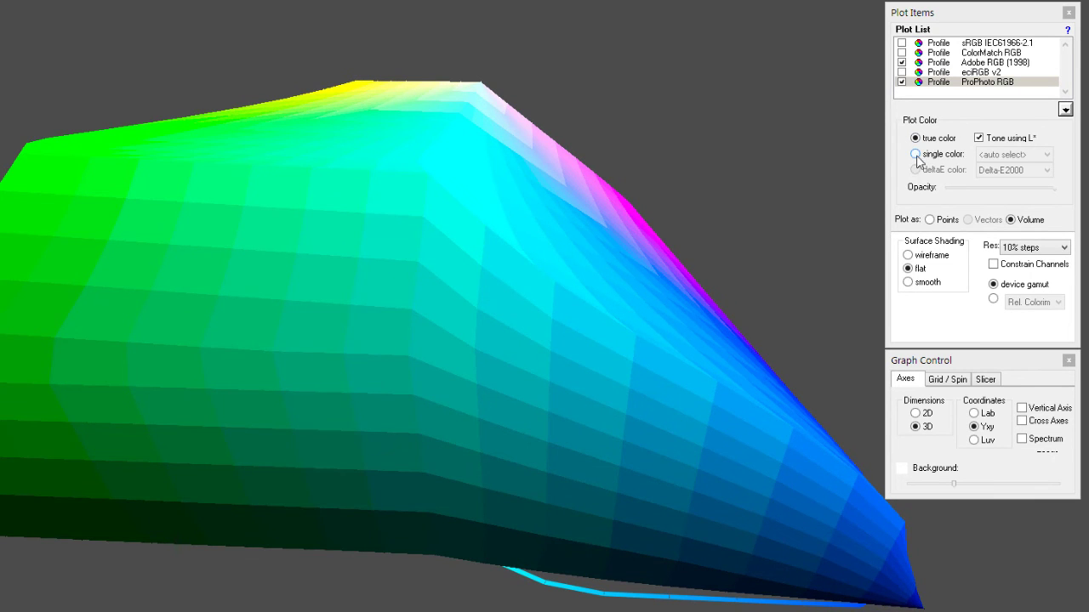
{"action": "left_click", "coordinate": [908, 255]}
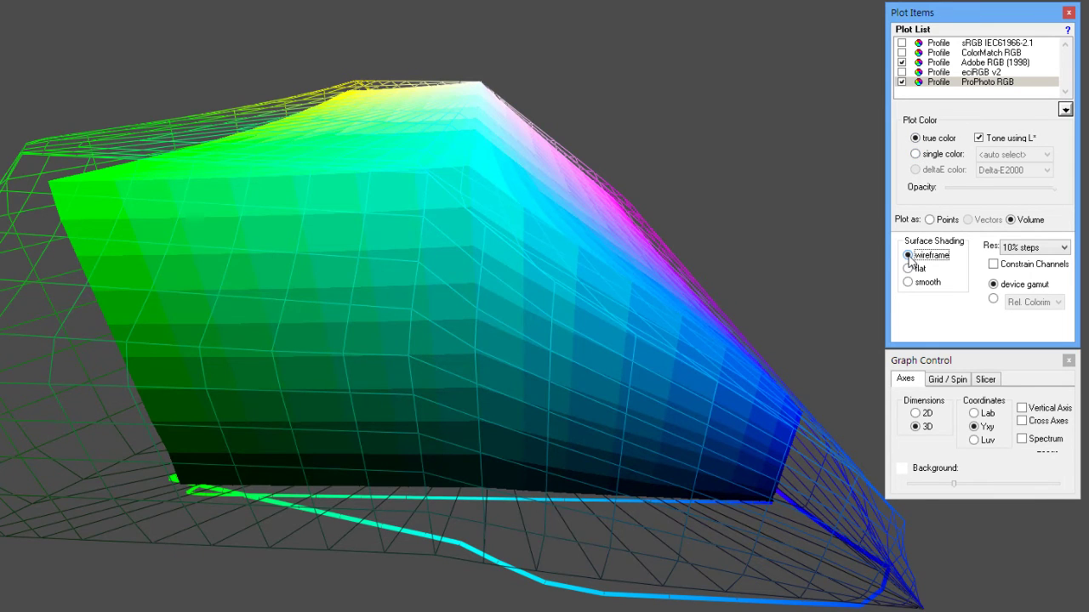
{"action": "left_click", "coordinate": [915, 154]}
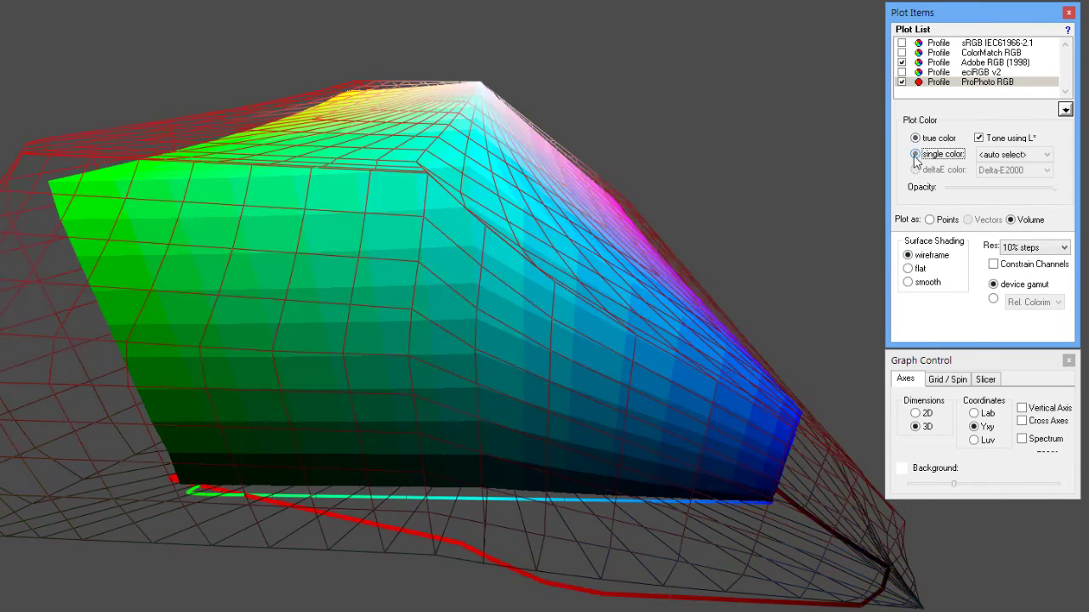
{"action": "left_click_drag", "start_coordinate": [741, 355], "coordinate": [399, 324]}
{"action": "left_click_drag", "start_coordinate": [306, 328], "coordinate": [207, 405]}
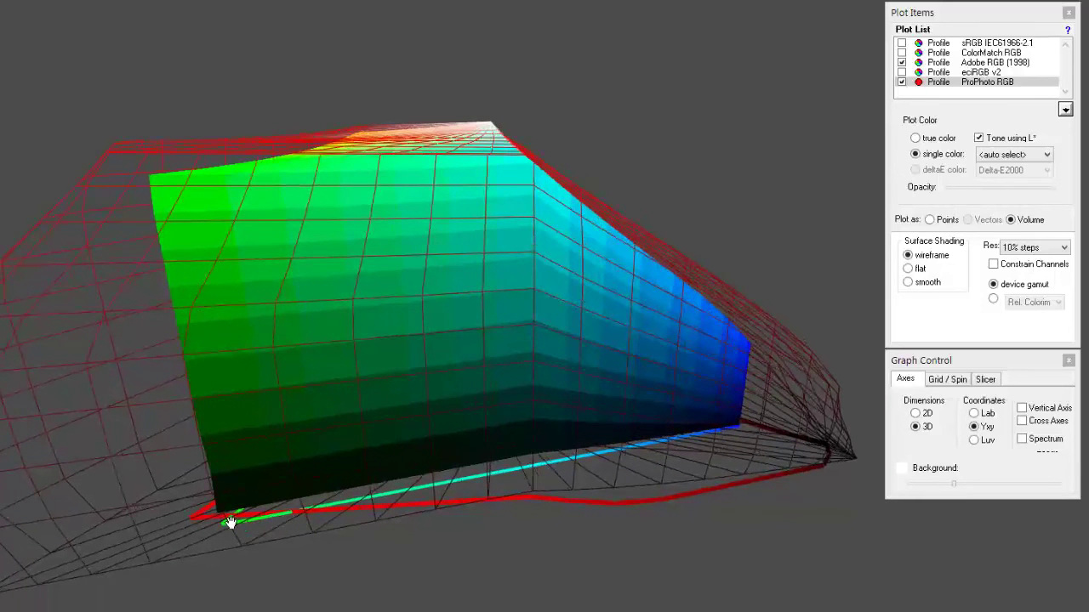
{"action": "left_click_drag", "start_coordinate": [231, 334], "coordinate": [20, 326]}
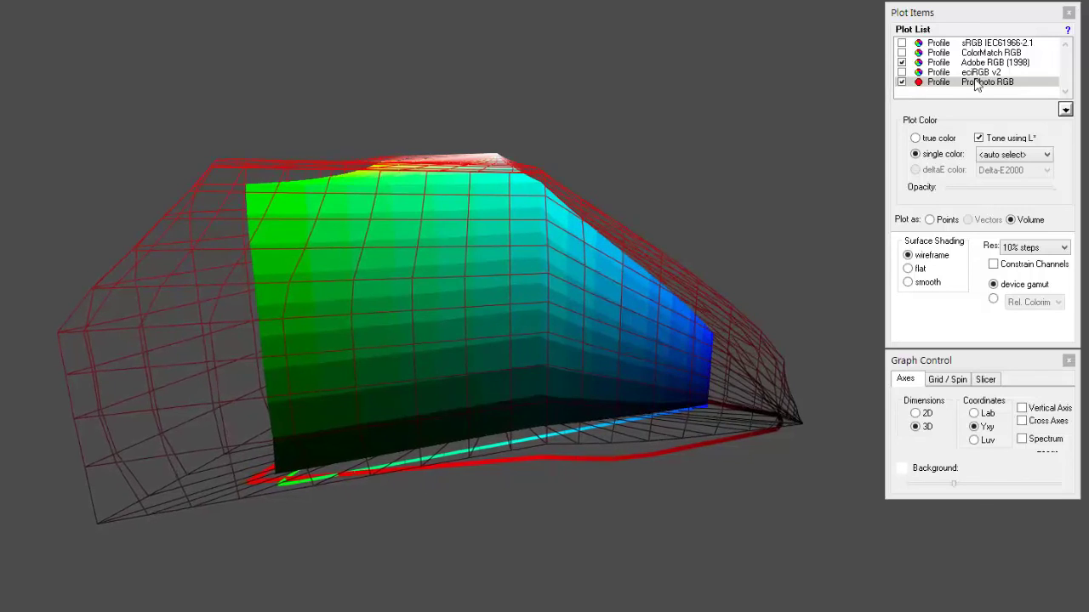
- Hide Adobe RGB (1998) and show ProPhoto RGB alone in true color with flat shading
{"action": "left_click", "coordinate": [902, 63]}
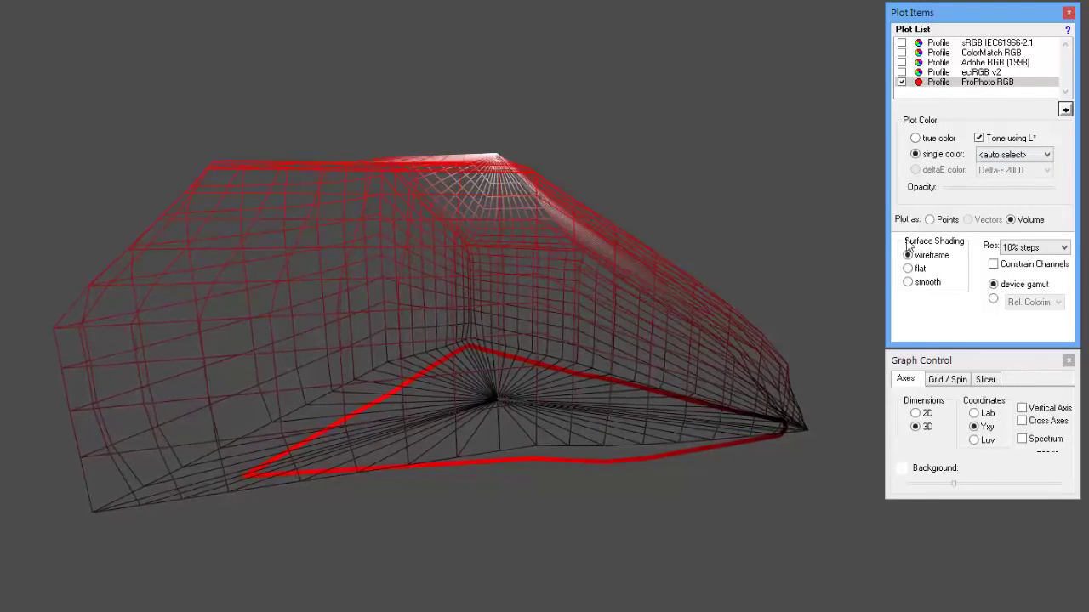
{"action": "left_click", "coordinate": [907, 269]}
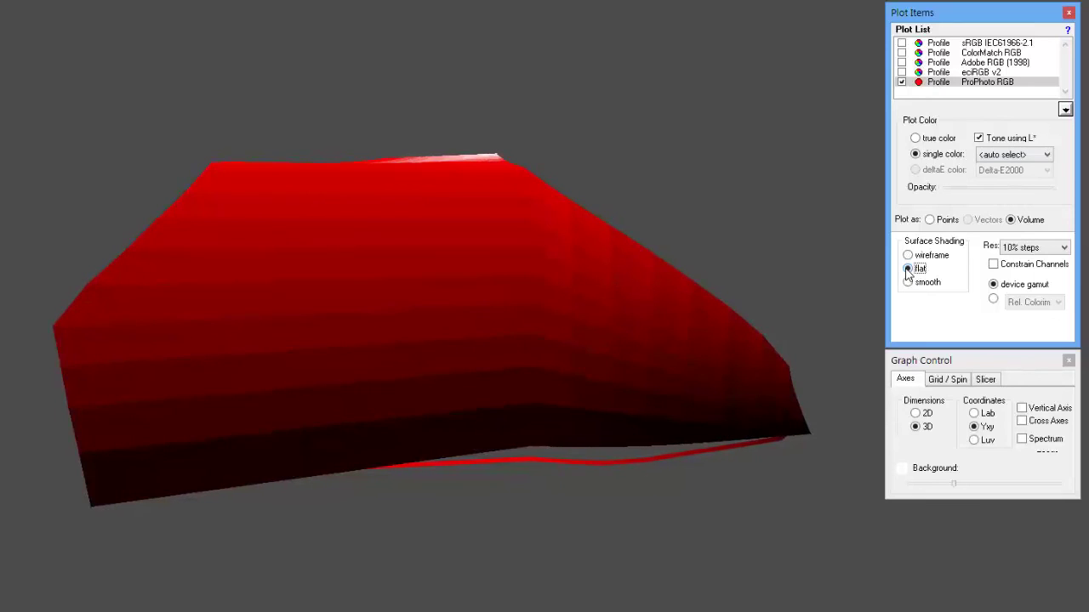
{"action": "left_click", "coordinate": [916, 138]}
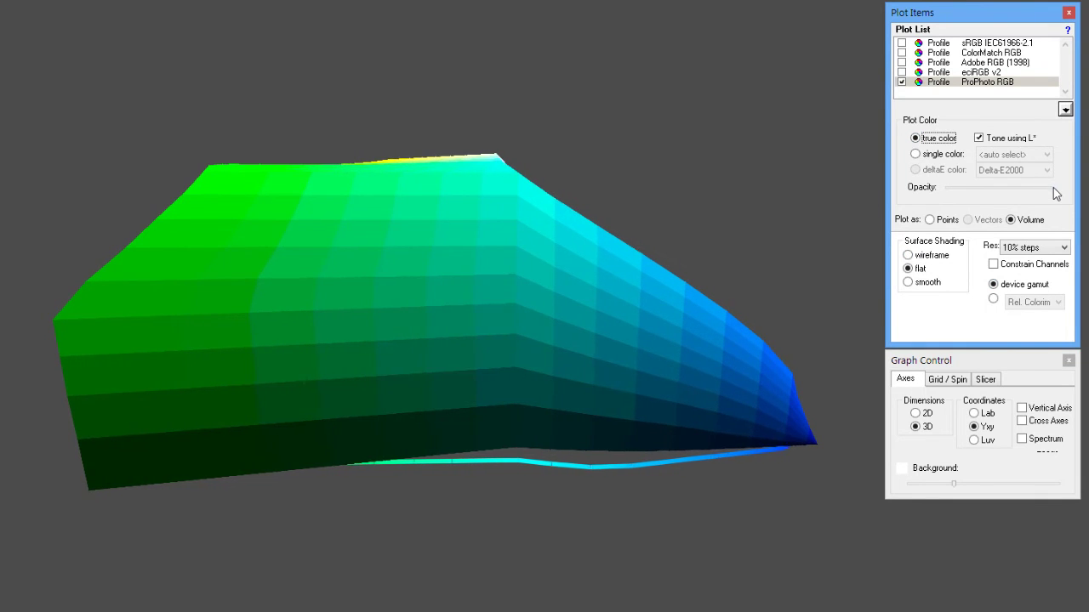
- Lower the opacity of the ProPhoto RGB volume to about half and examine its outline and underside in 3D
{"action": "left_click_drag", "start_coordinate": [1054, 188], "coordinate": [1000, 190]}
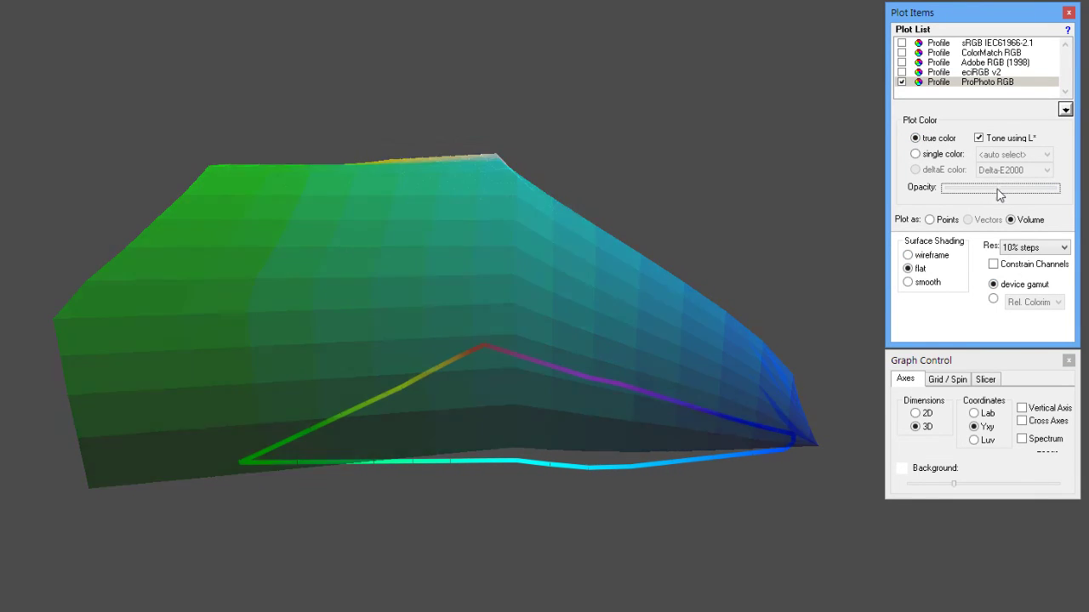
{"action": "left_click_drag", "start_coordinate": [363, 352], "coordinate": [367, 291]}
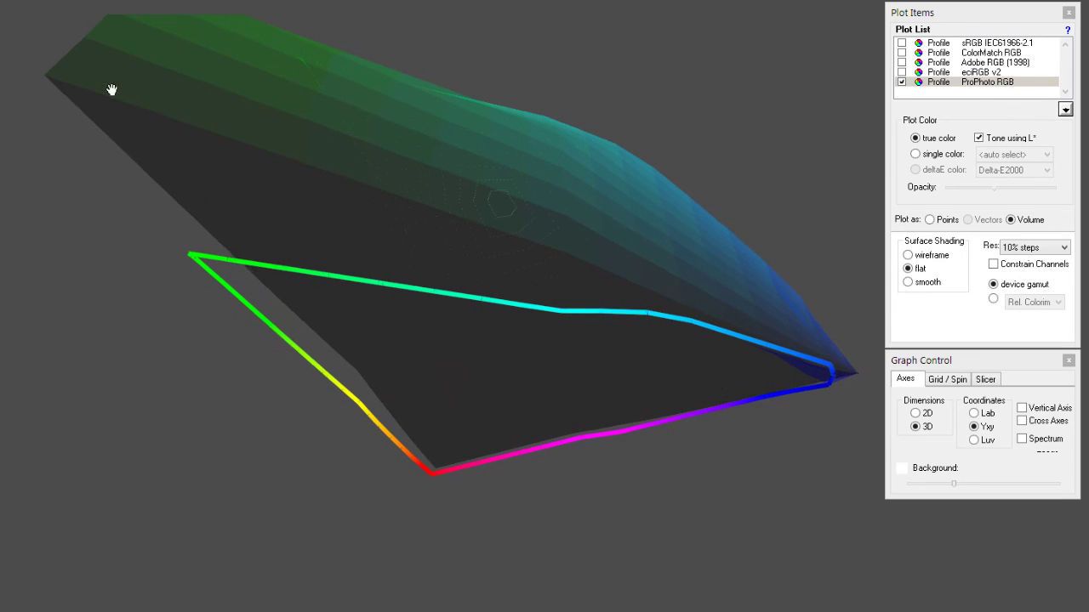
{"action": "left_click_drag", "start_coordinate": [586, 182], "coordinate": [666, 237]}
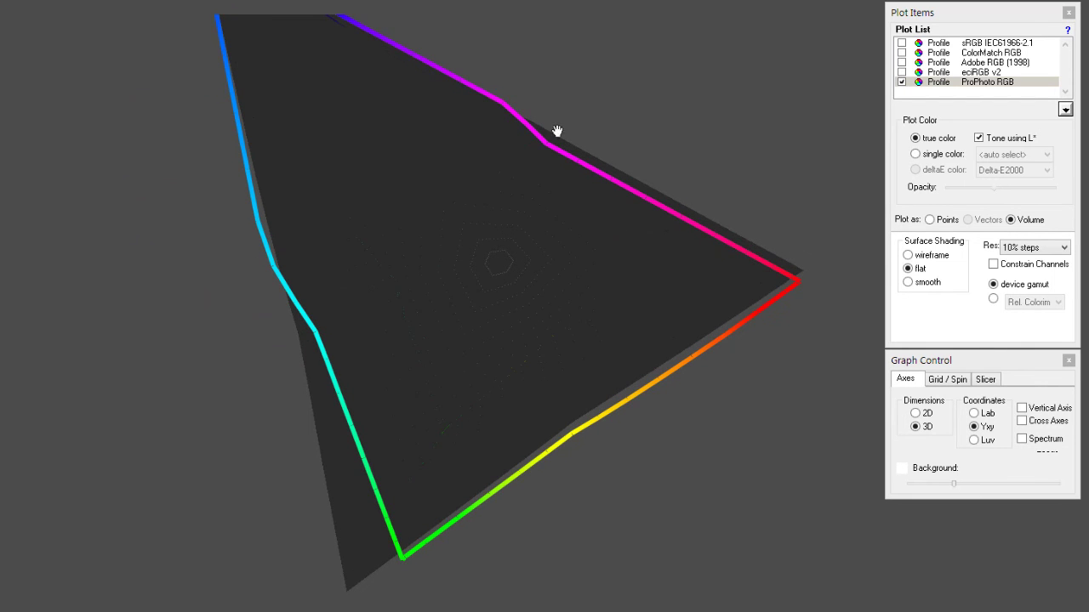
- Return the ProPhoto RGB volume to full opacity, viewed in 3D from its blue-magenta side
{"action": "left_click_drag", "start_coordinate": [550, 209], "coordinate": [564, 368]}
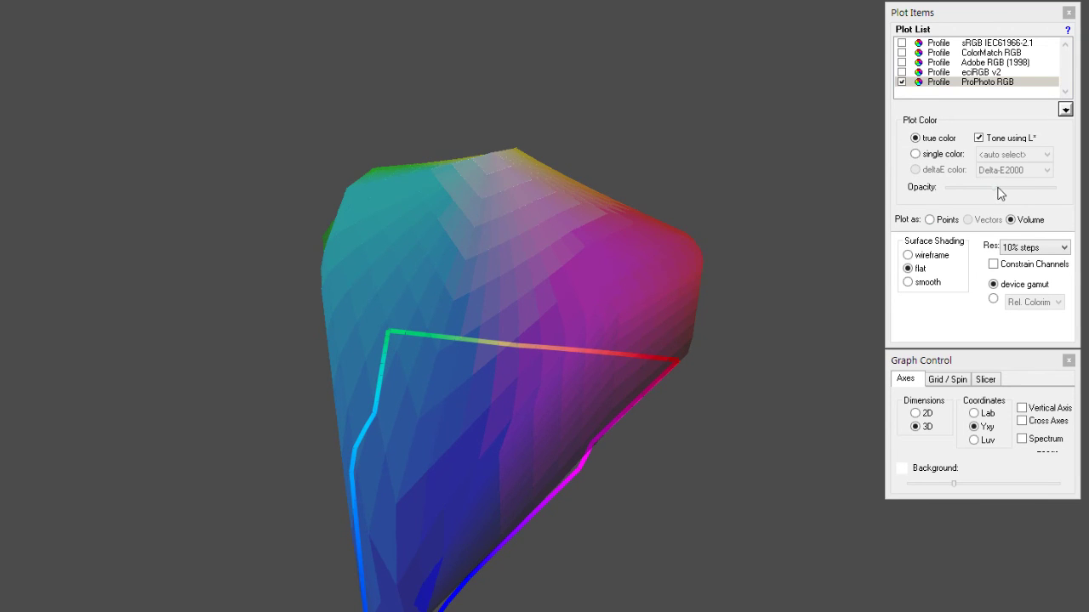
{"action": "left_click_drag", "start_coordinate": [995, 188], "coordinate": [1075, 194]}
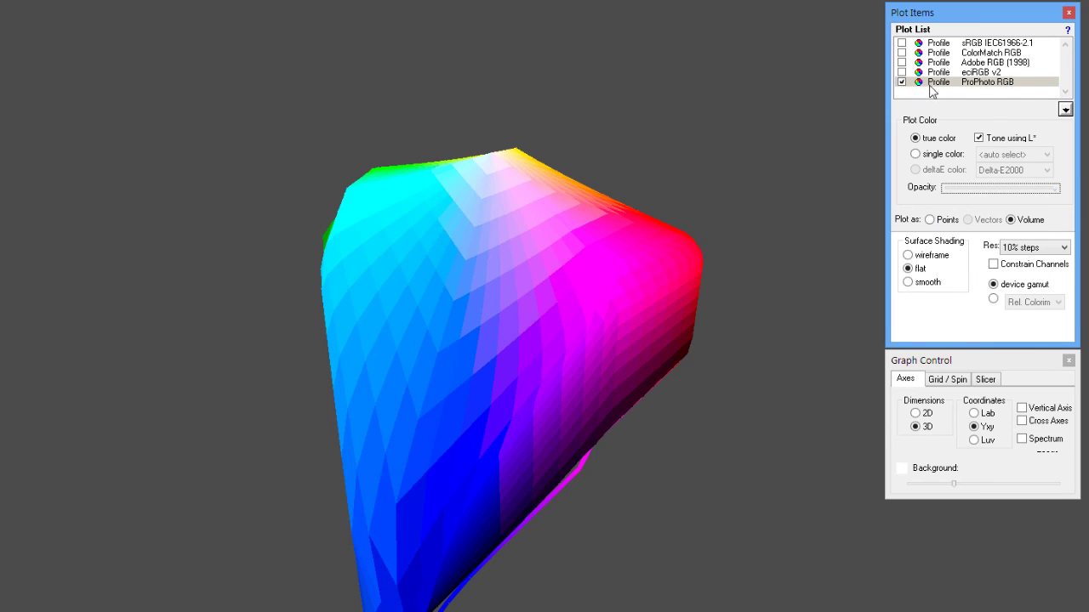
- Switch the ProPhoto RGB plot to a 2D Yxy view and overlay the visible spectrum for comparison
{"action": "left_click", "coordinate": [926, 415]}
{"action": "left_click", "coordinate": [926, 414]}
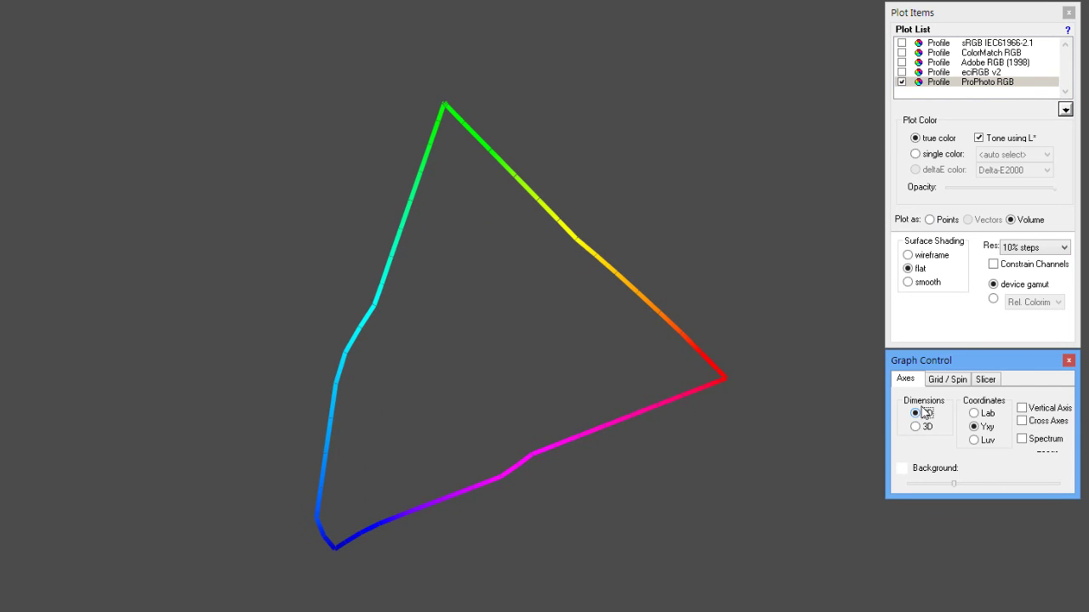
{"action": "left_click", "coordinate": [1024, 440]}
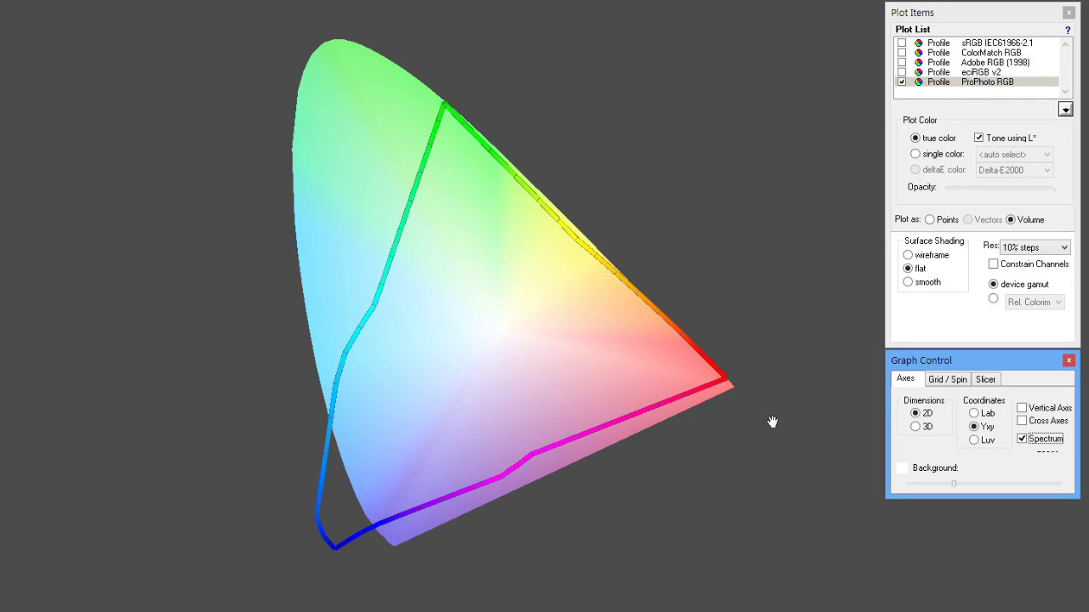
- Add sRGB, ColorMatch RGB, Adobe RGB (1998) and eciRGB v2 to the 2D plot with ProPhoto RGB, and hide the spectrum
{"action": "left_click", "coordinate": [904, 72]}
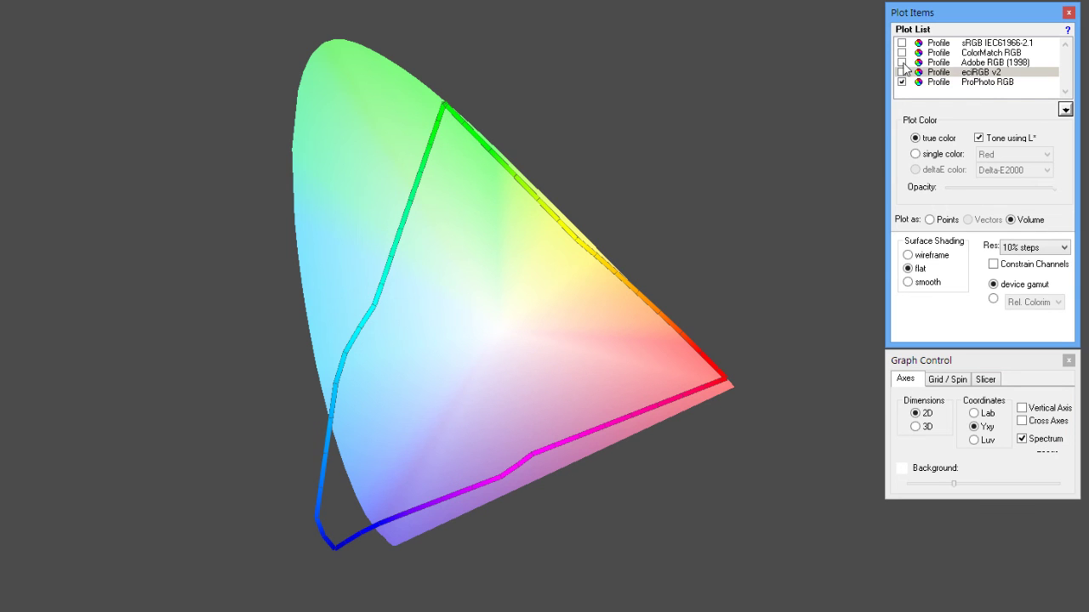
{"action": "left_click", "coordinate": [902, 62]}
{"action": "left_click", "coordinate": [901, 52]}
{"action": "left_click", "coordinate": [902, 43]}
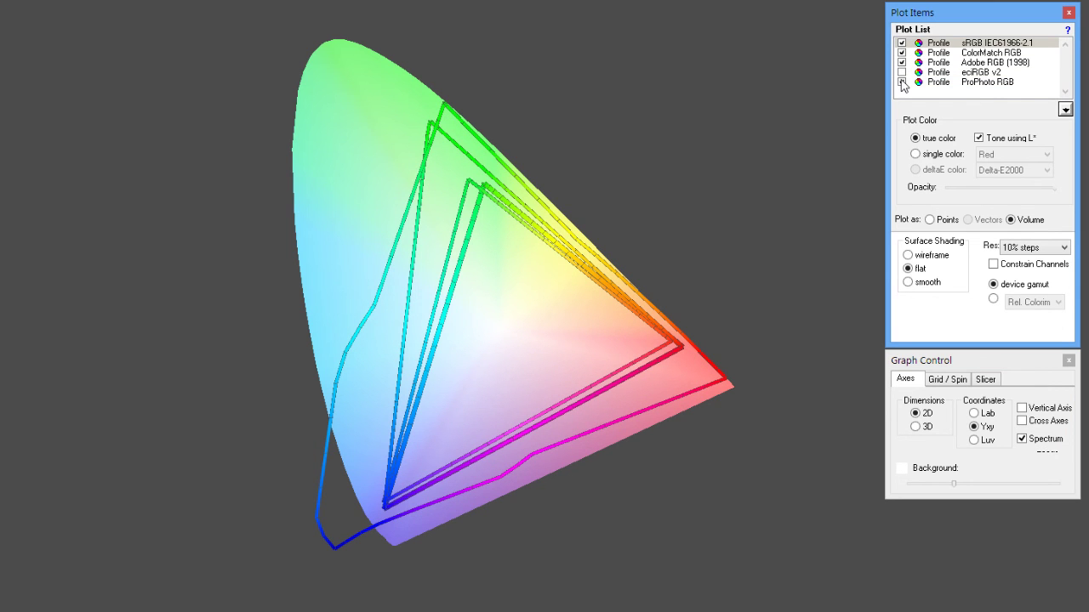
{"action": "left_click", "coordinate": [901, 73]}
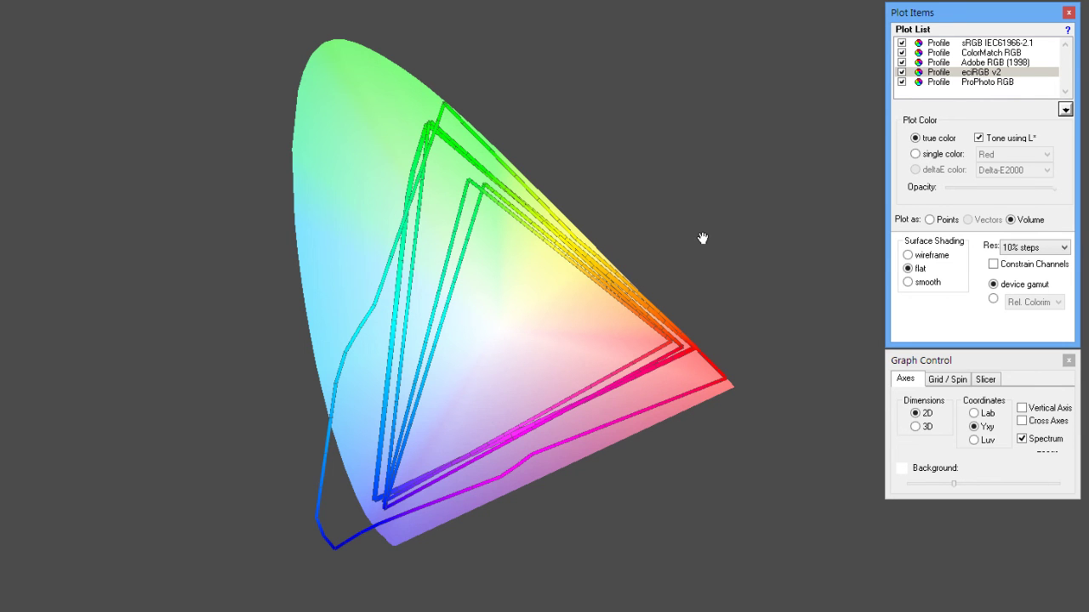
{"action": "left_click", "coordinate": [1022, 439]}
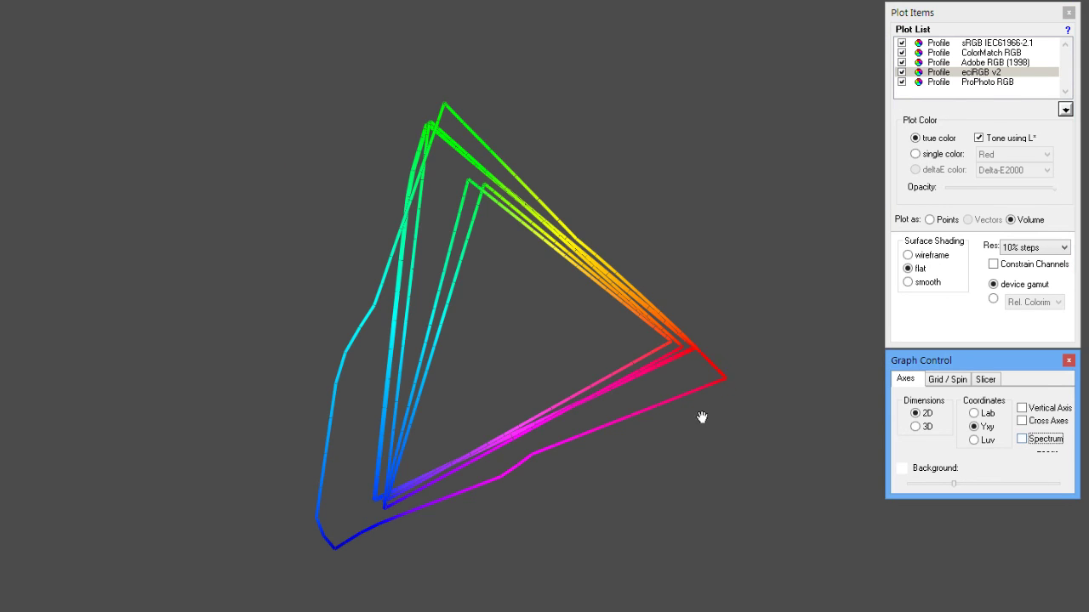